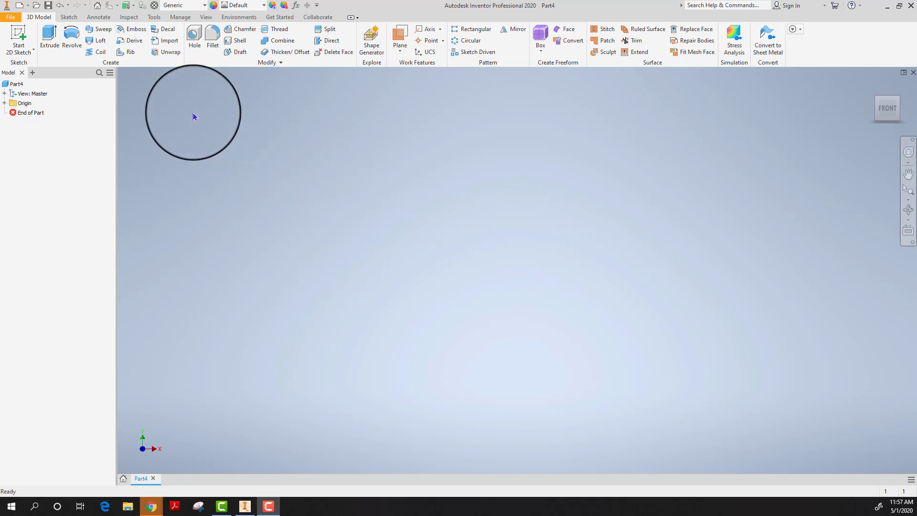
- Start a 2D sketch on the XY plane and insert the Ornament Toy Horse image with its lower-left corner at the origin
left_click(19, 33)
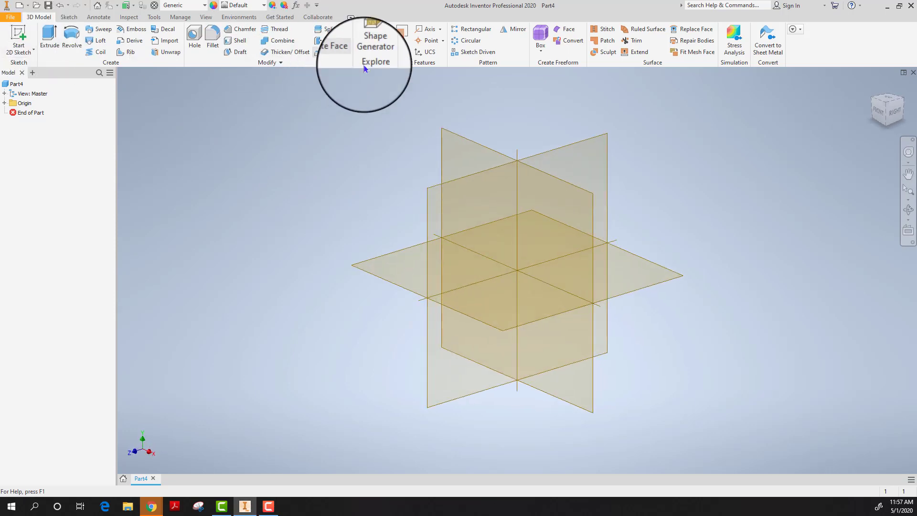
left_click(479, 144)
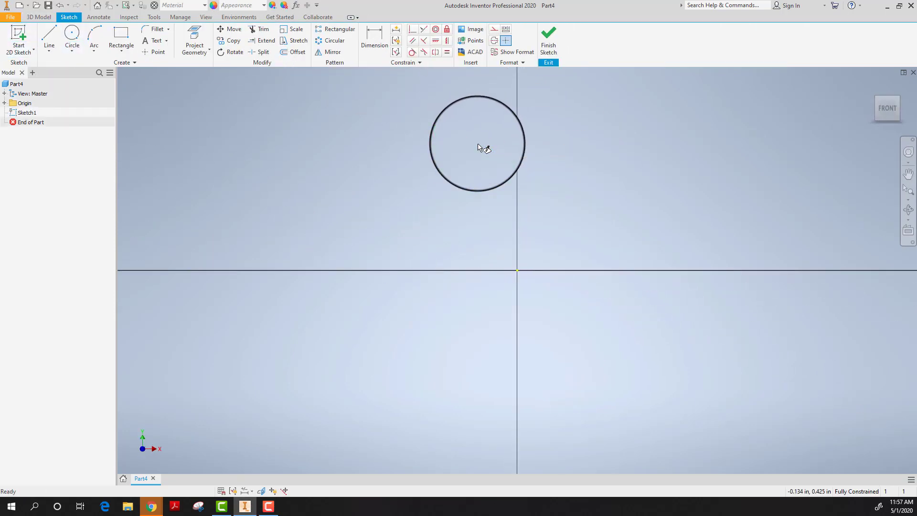
left_click(466, 29)
scroll(469, 225, "down", 5)
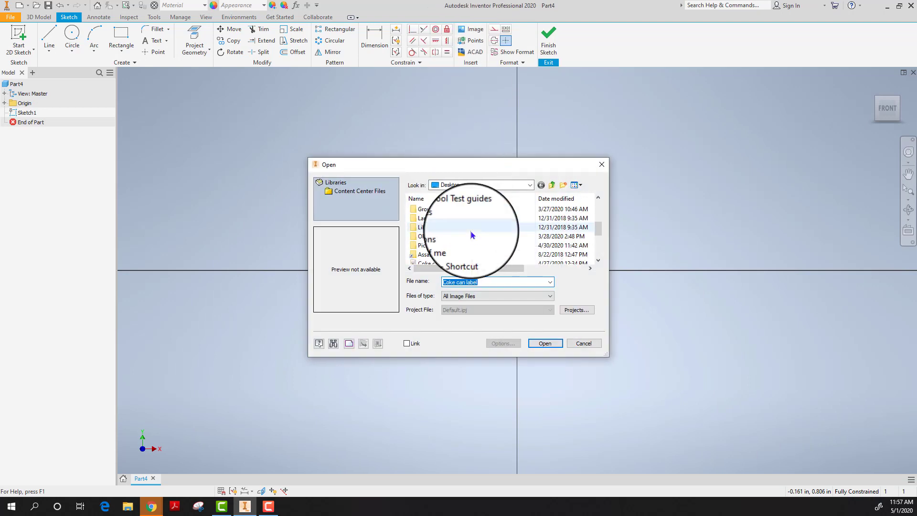
scroll(470, 230, "down", 3)
left_click(443, 237)
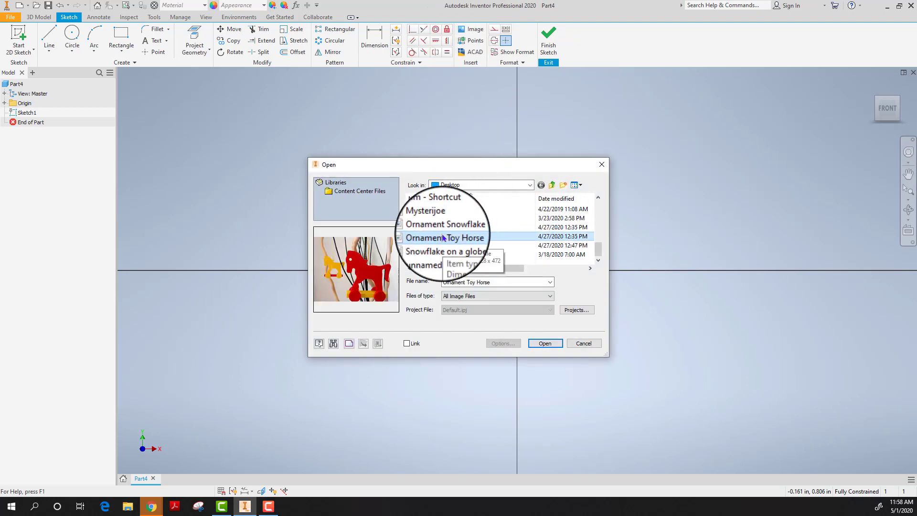
left_click(545, 343)
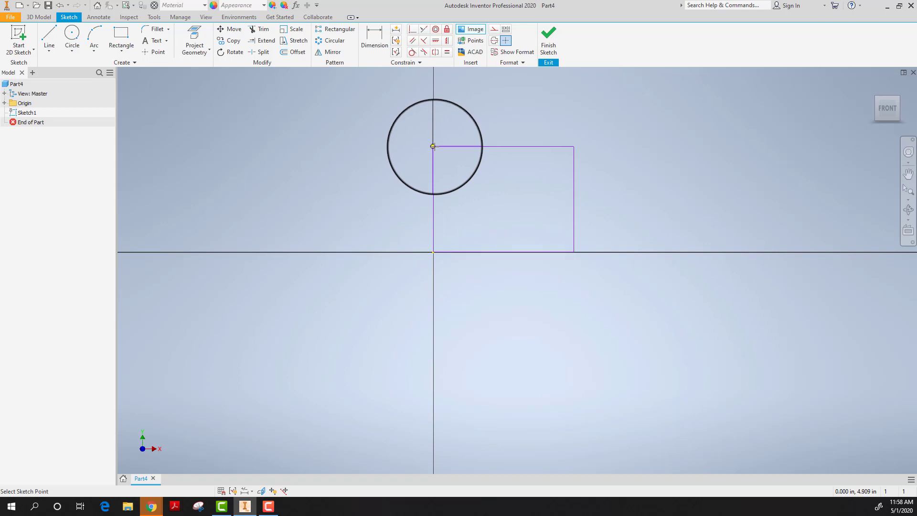
left_click(433, 146)
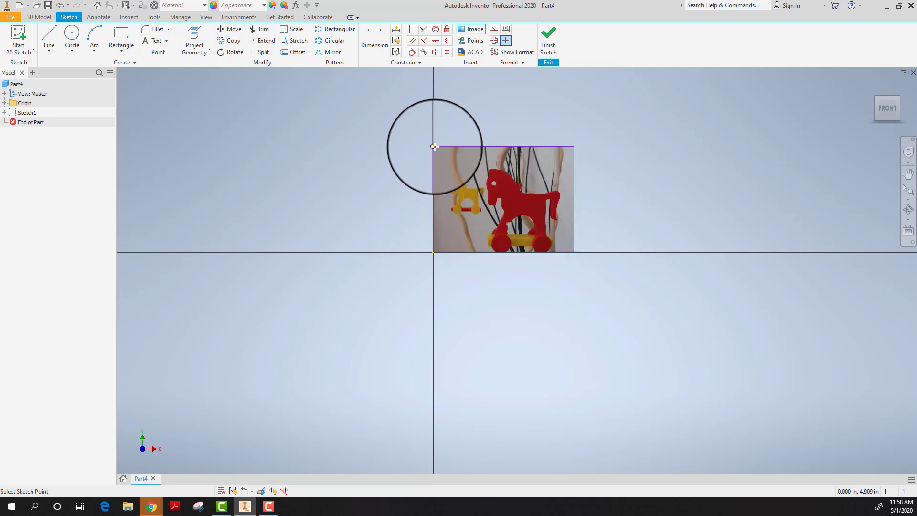
left_click(882, 101)
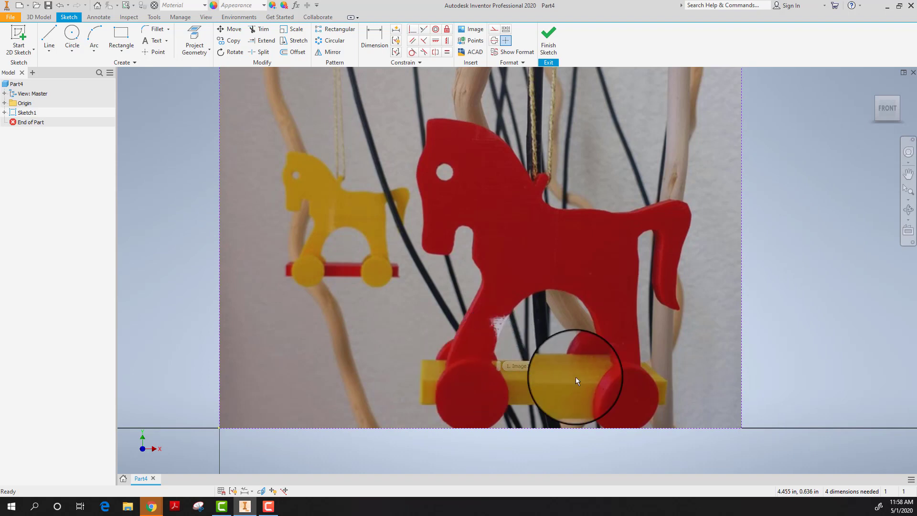
- Draw a chain of horizontal lines across the base of both red horse legs, with points at each leg's edges and the first segment about 0.556 in
scroll(678, 399, "down", 2)
scroll(679, 399, "up", 5)
scroll(680, 399, "down", 2)
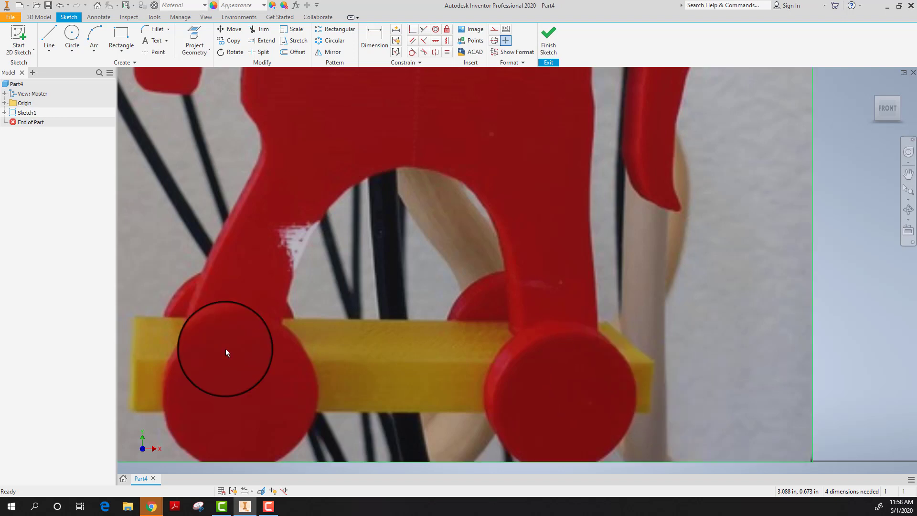
scroll(237, 348, "up", 5)
scroll(194, 299, "down", 4)
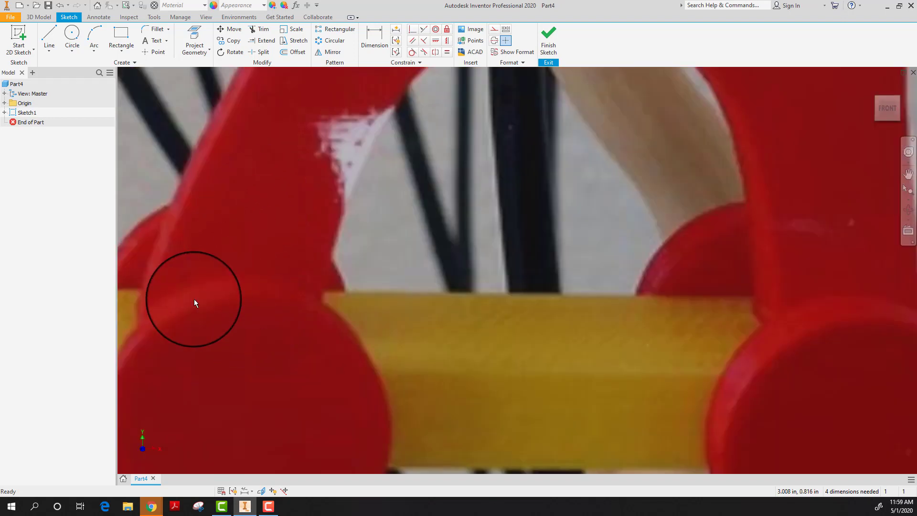
scroll(544, 340, "up", 3)
scroll(549, 340, "down", 3)
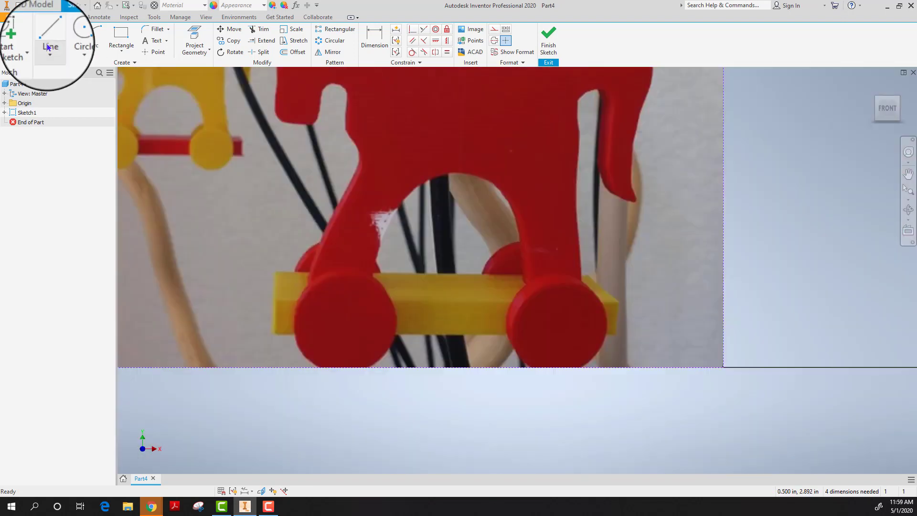
scroll(307, 277, "up", 3)
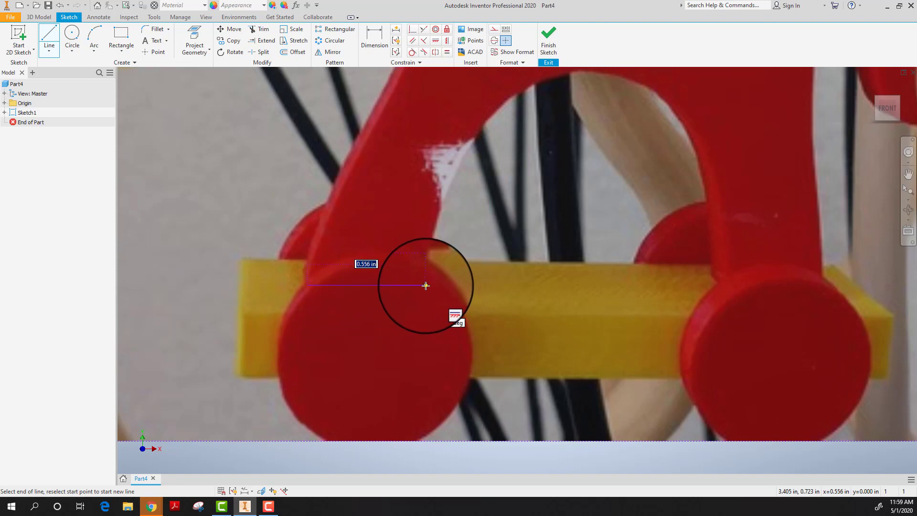
left_click(426, 286)
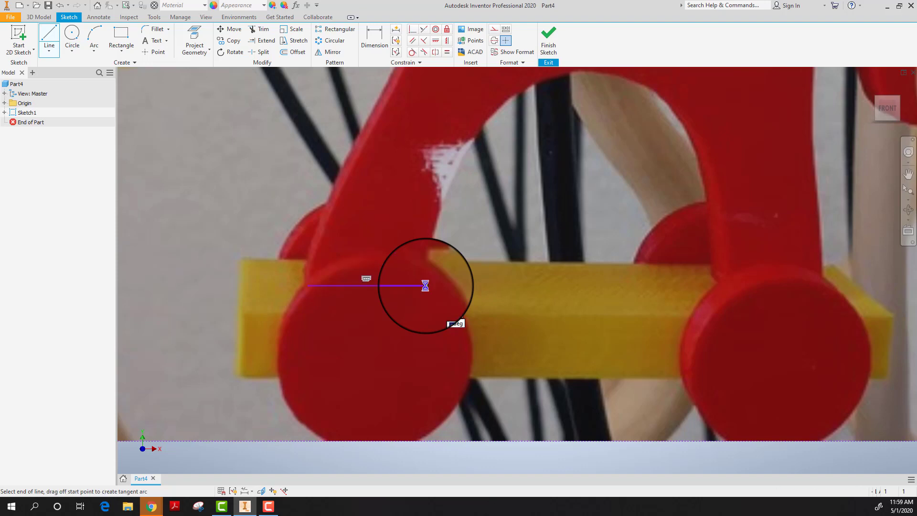
left_click(729, 285)
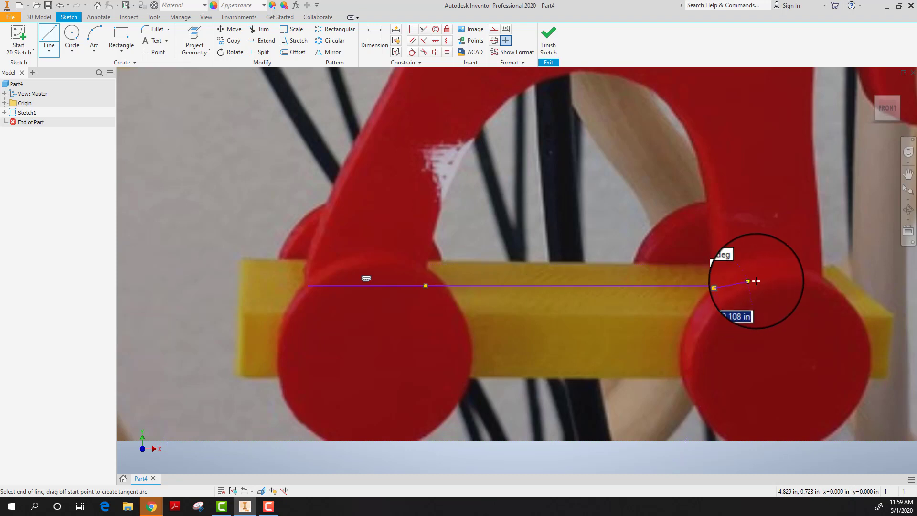
left_click(823, 285)
key("Escape")
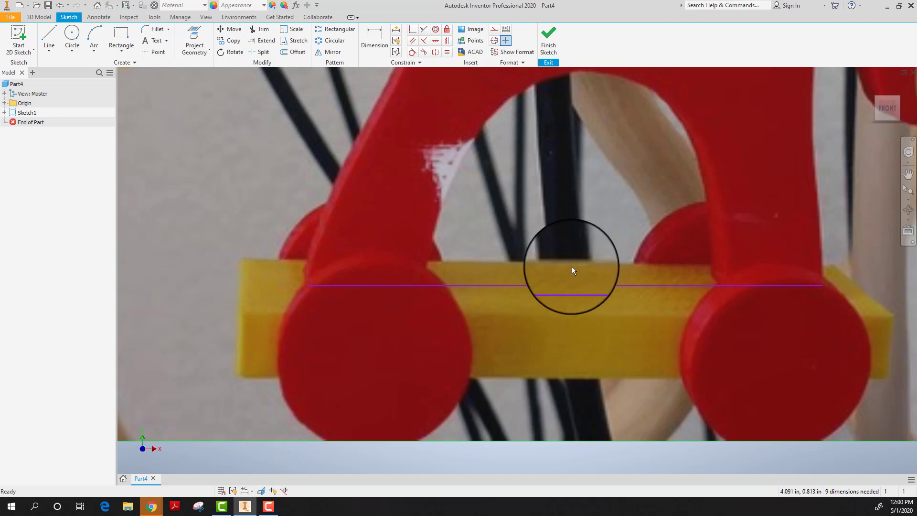
left_click(254, 30)
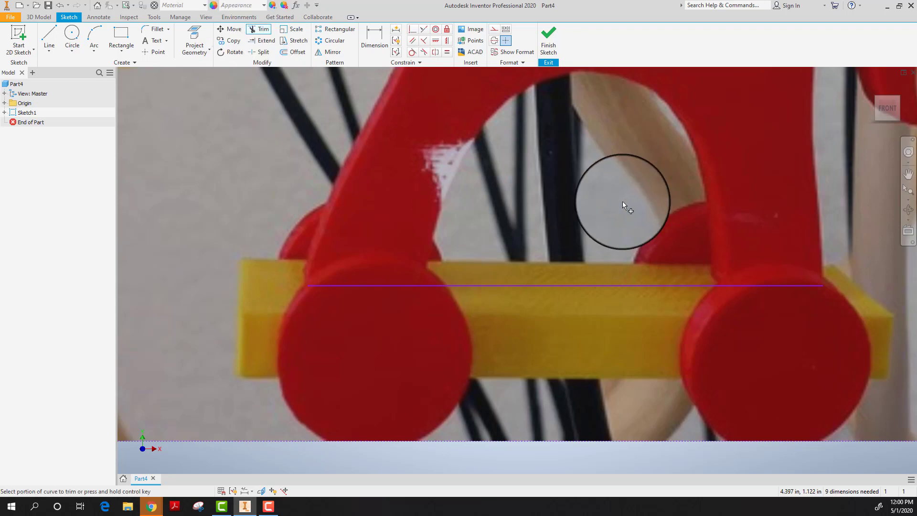
left_click(561, 285)
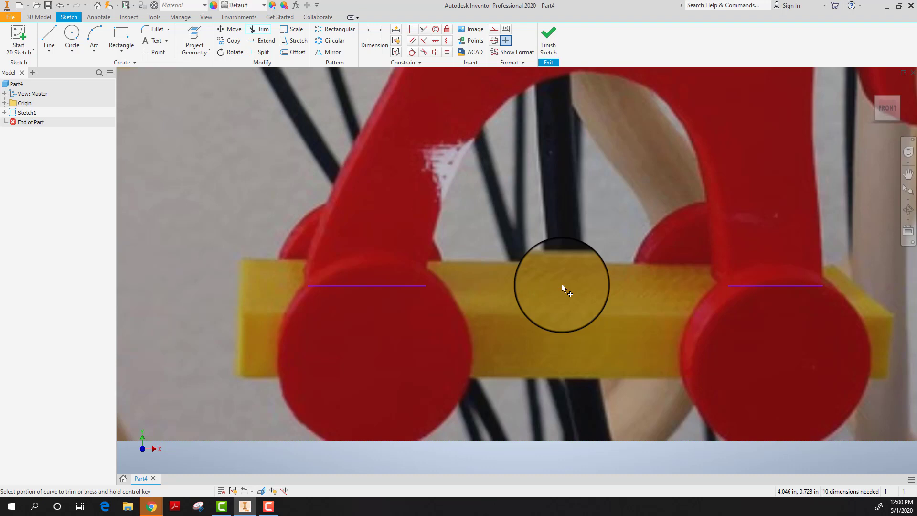
key("ctrl+z")
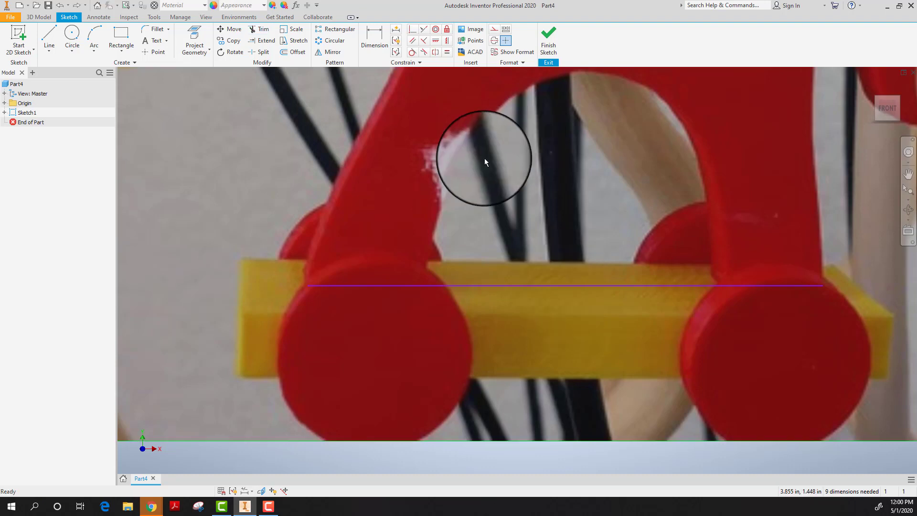
- Trim away the horizontal line segment between the two legs of the red horse
left_click(257, 30)
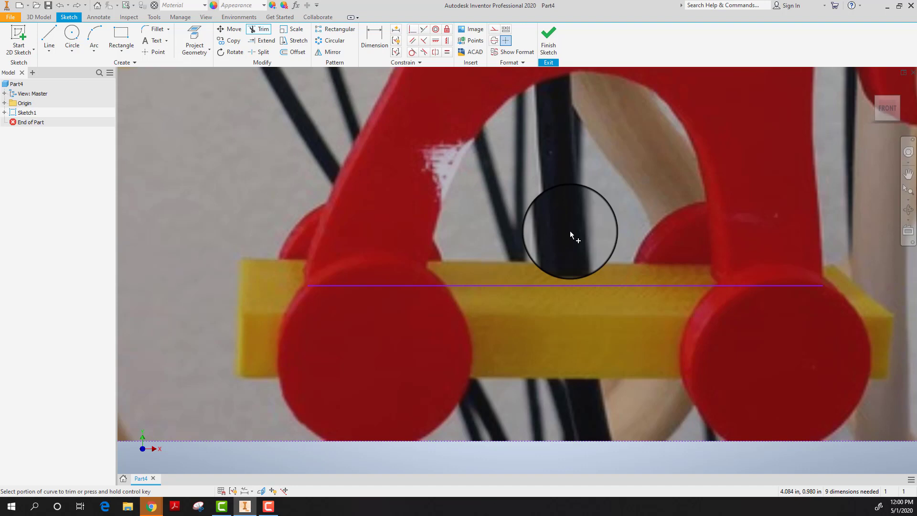
left_click_drag(566, 258, 567, 352)
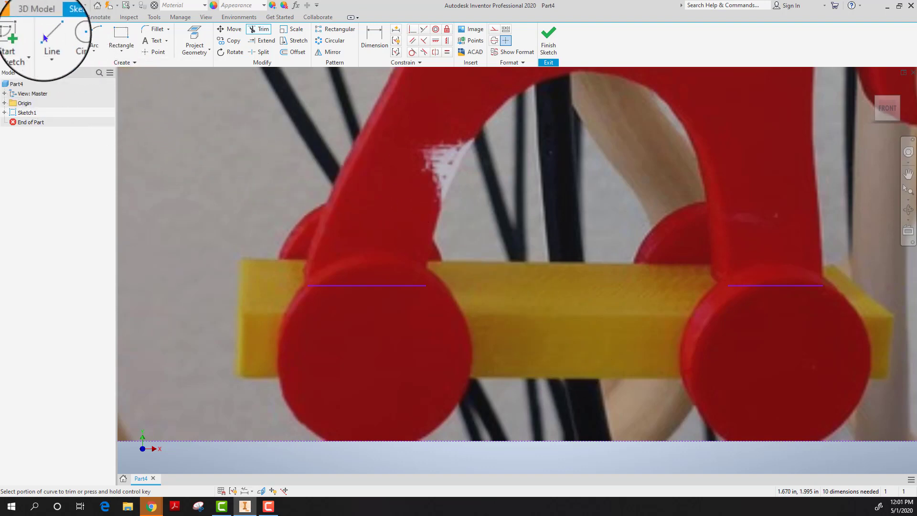
- Begin an interpolation spline at the left end of the front leg's base line and trace the lower part of the leg's front edge
left_click(49, 53)
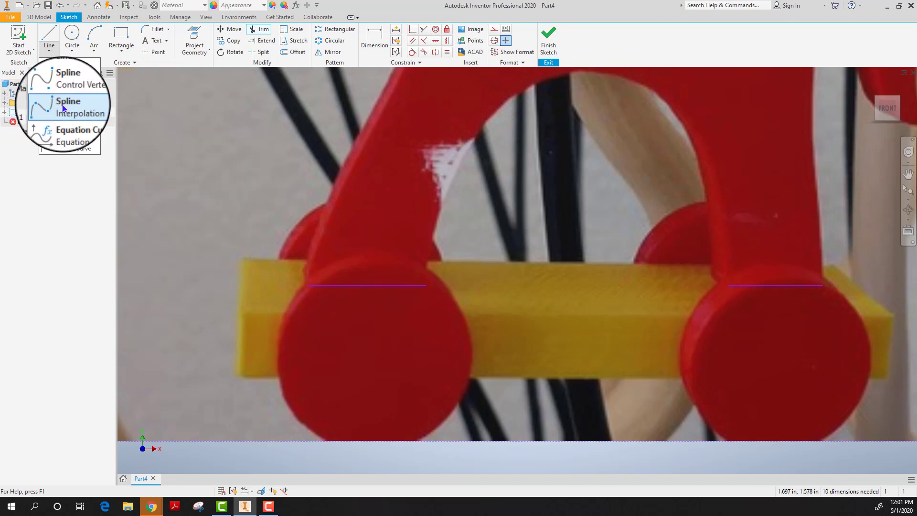
left_click(56, 103)
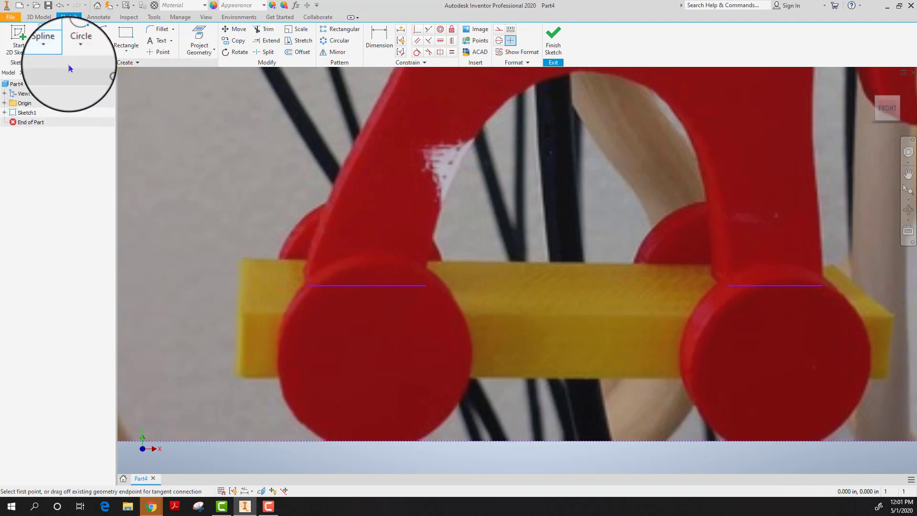
scroll(306, 291, "up", 3)
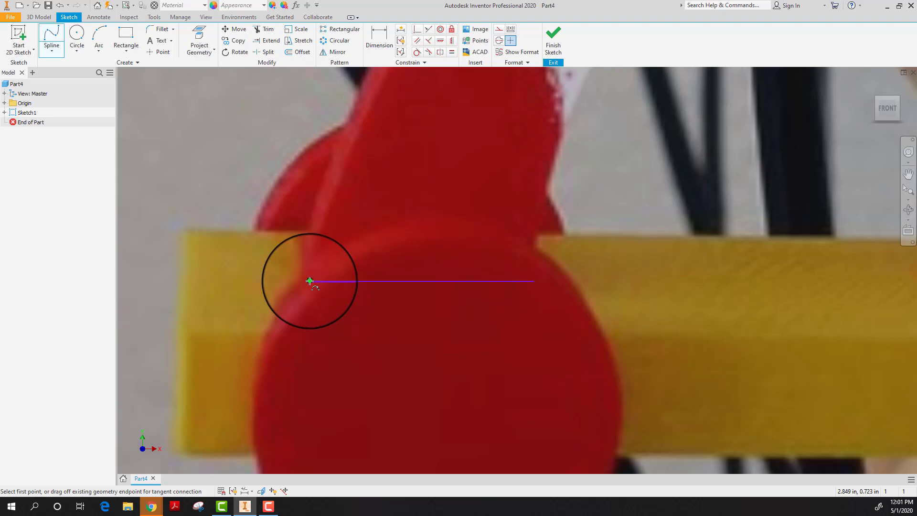
left_click(309, 281)
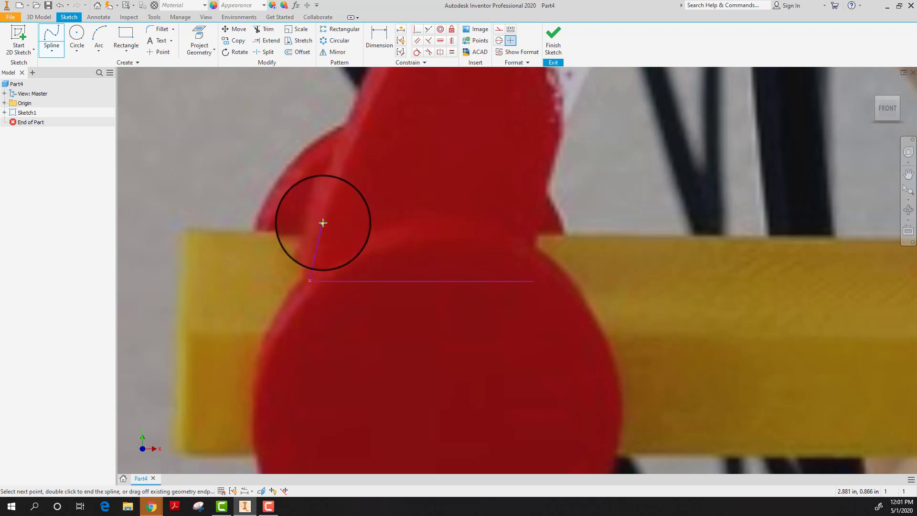
left_click(323, 222)
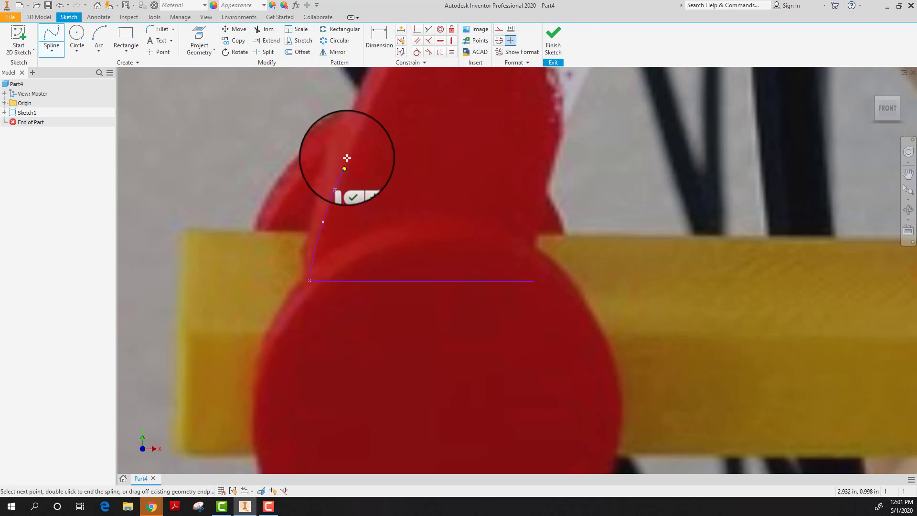
left_click(353, 138)
left_click(368, 96)
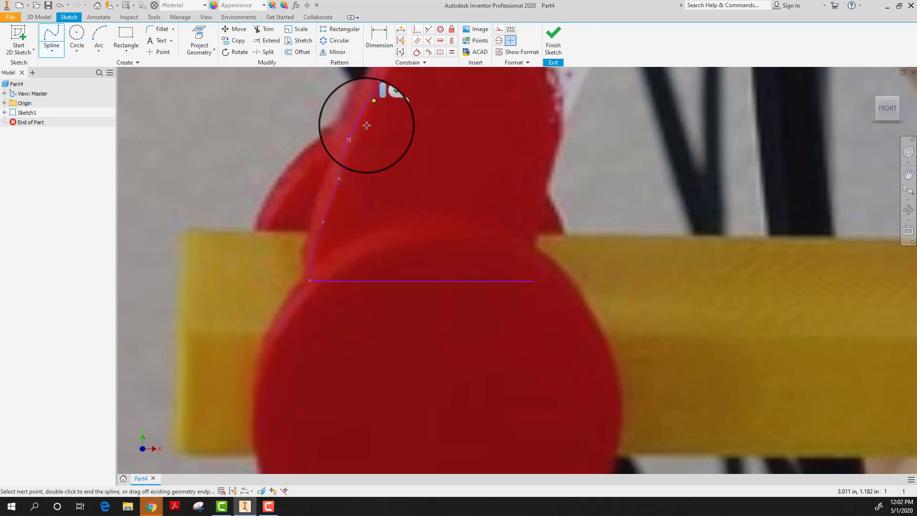
- Continue the spline up the leg's front edge and finish it at the bend where the leg meets the chest
scroll(377, 186, "down", 4)
scroll(332, 279, "up", 5)
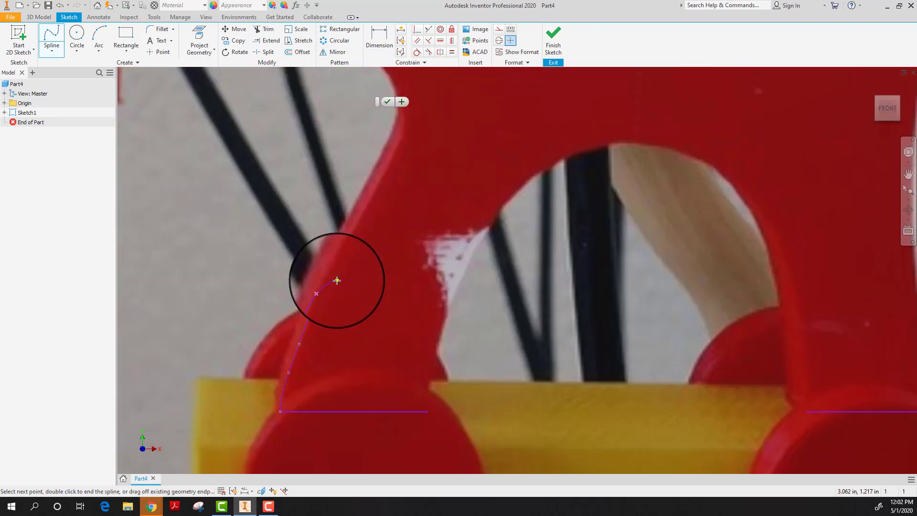
left_click(317, 289)
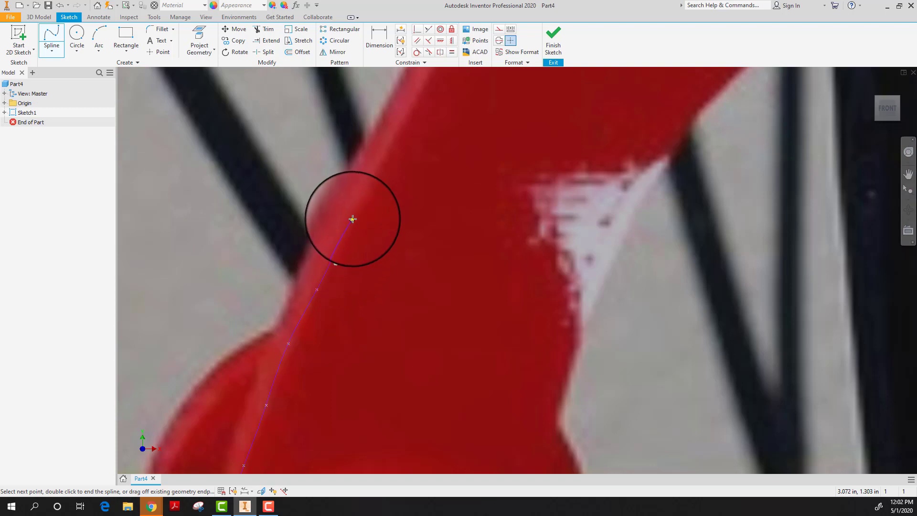
left_click(368, 185)
middle_click_drag(369, 184, 368, 256)
scroll(368, 257, "down", 3)
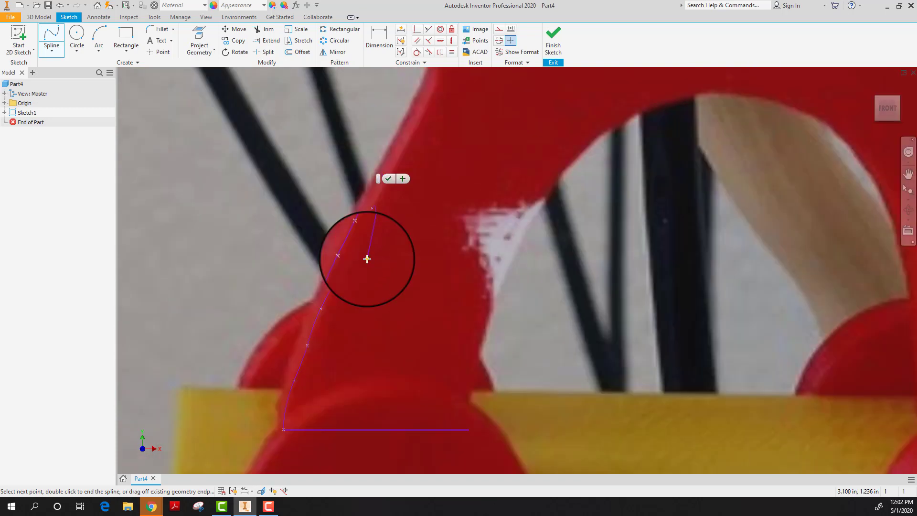
scroll(391, 174, "up", 3)
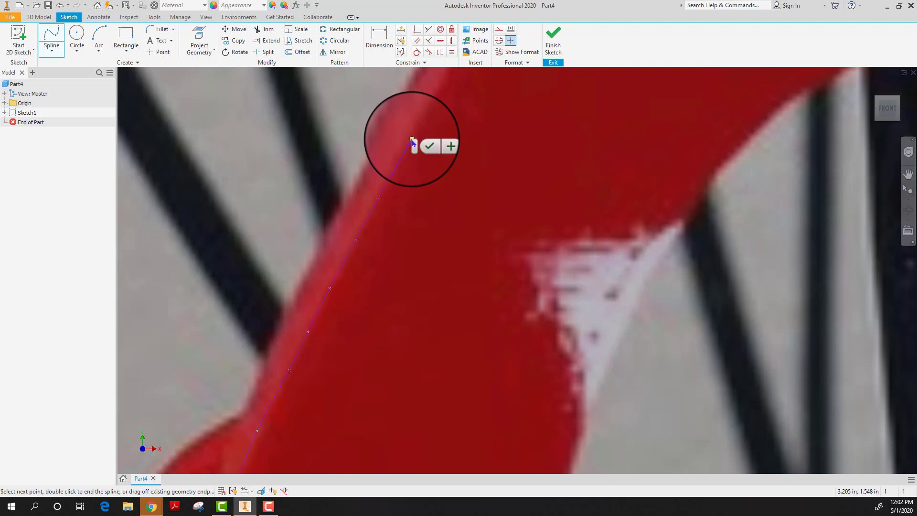
scroll(406, 192, "down", 2)
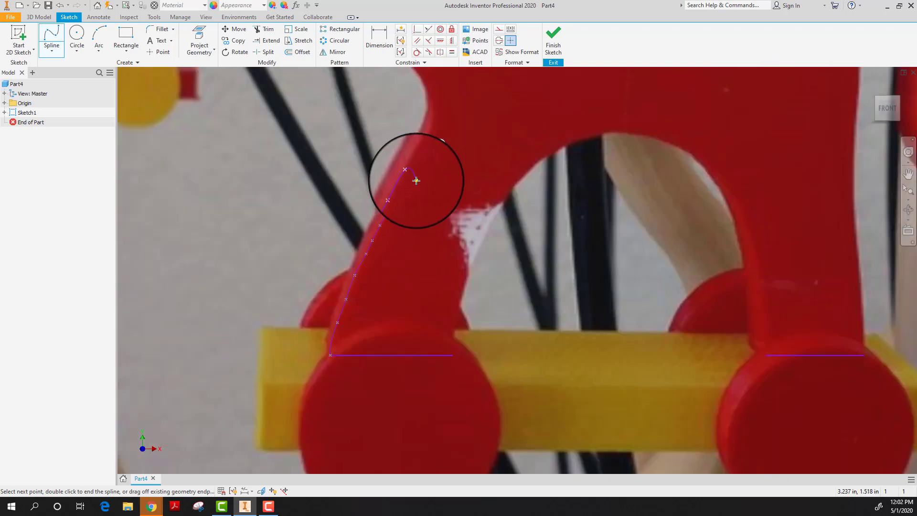
scroll(417, 181, "down", 3)
scroll(418, 163, "up", 2)
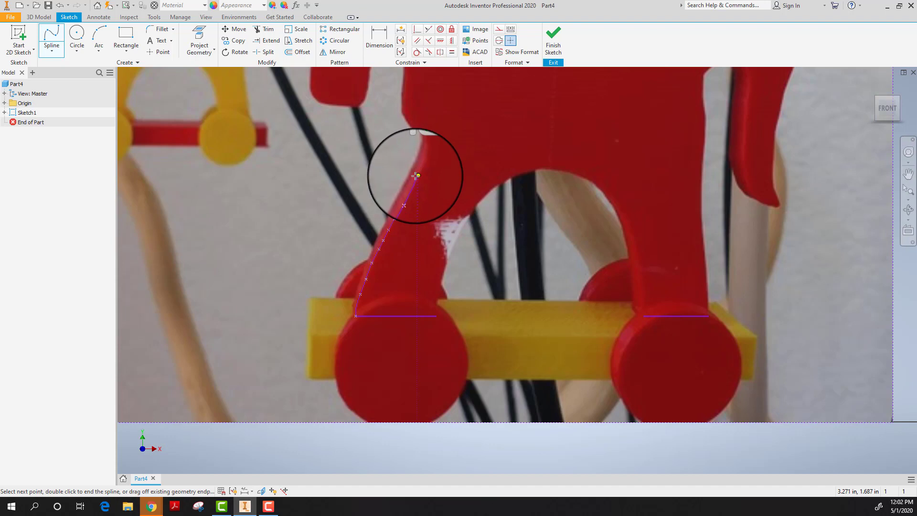
left_click(413, 183)
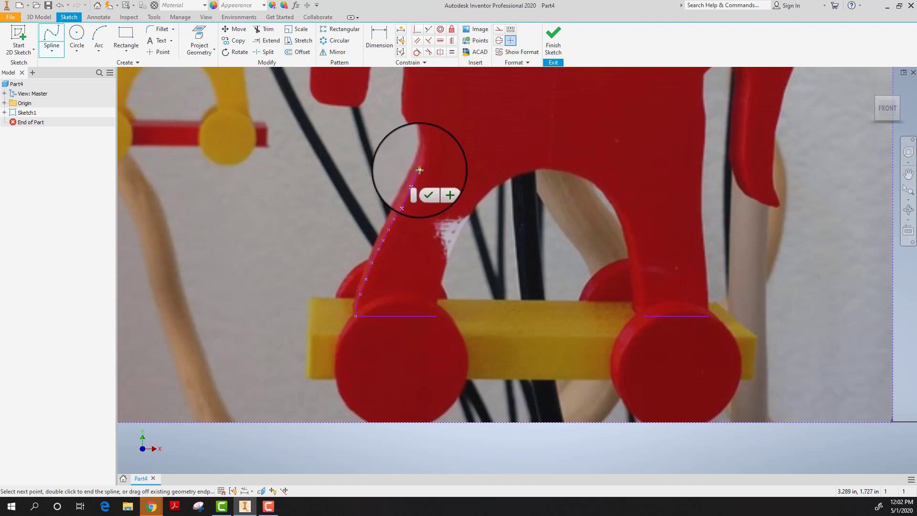
left_click(416, 167)
left_click(433, 176)
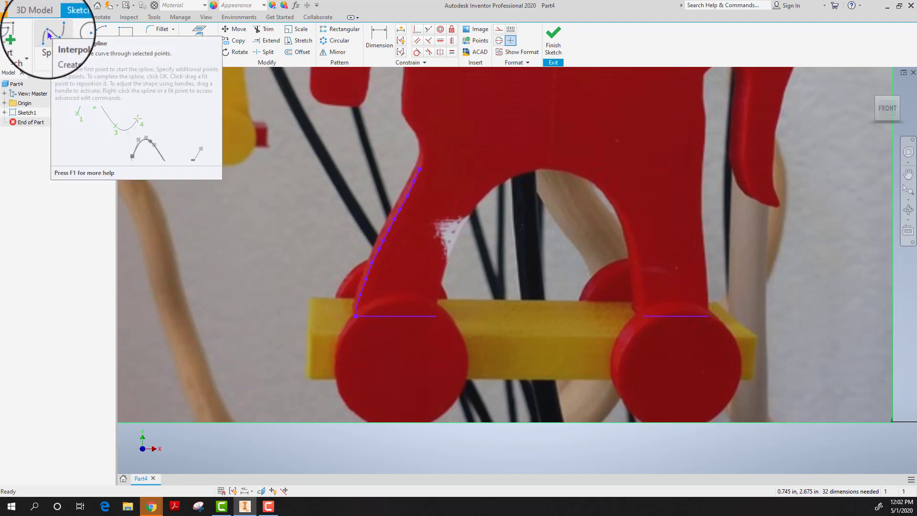
- Start a new interpolation spline at the bend above the front leg and trace up the horse's chest
left_click(48, 33)
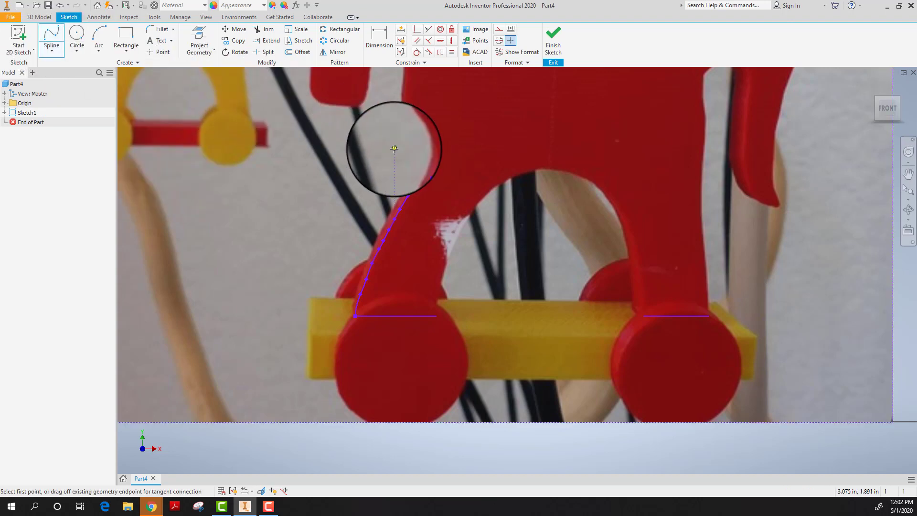
scroll(400, 169, "up", 5)
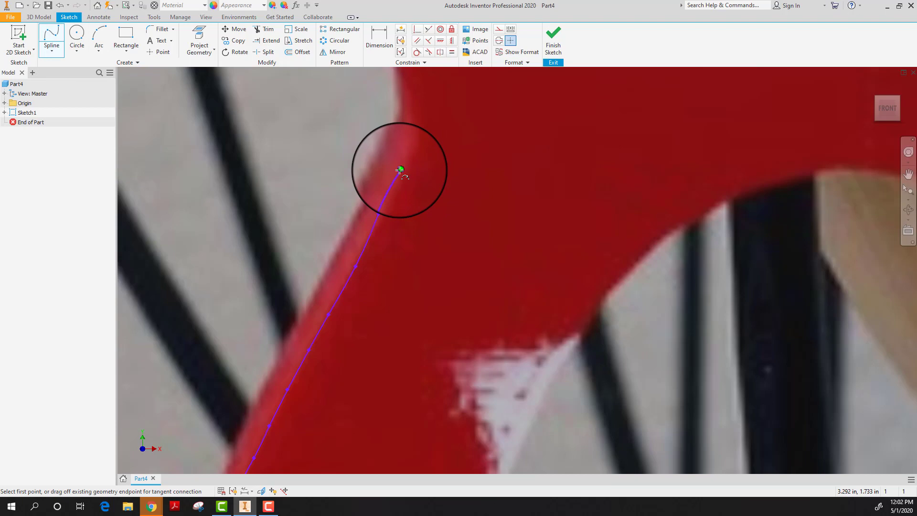
left_click(400, 169)
scroll(403, 160, "down", 3)
left_click(405, 143)
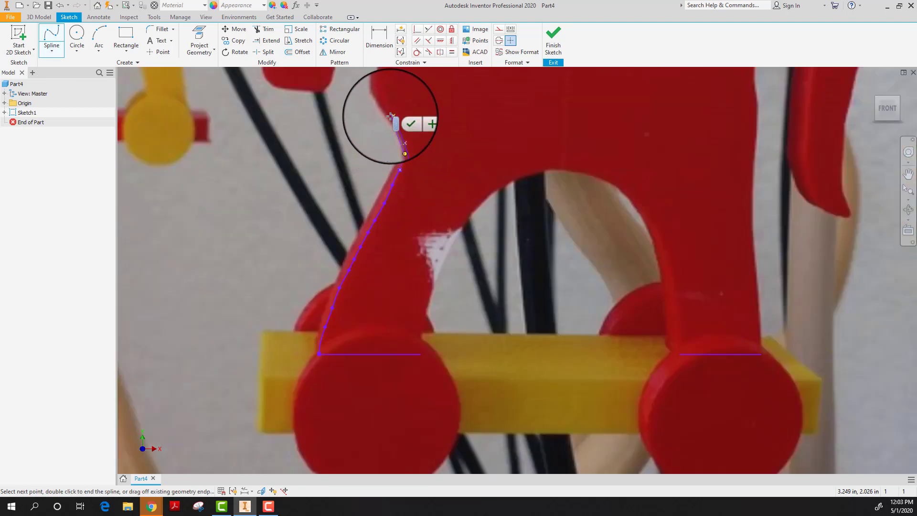
scroll(391, 116, "up", 5)
scroll(382, 215, "down", 1)
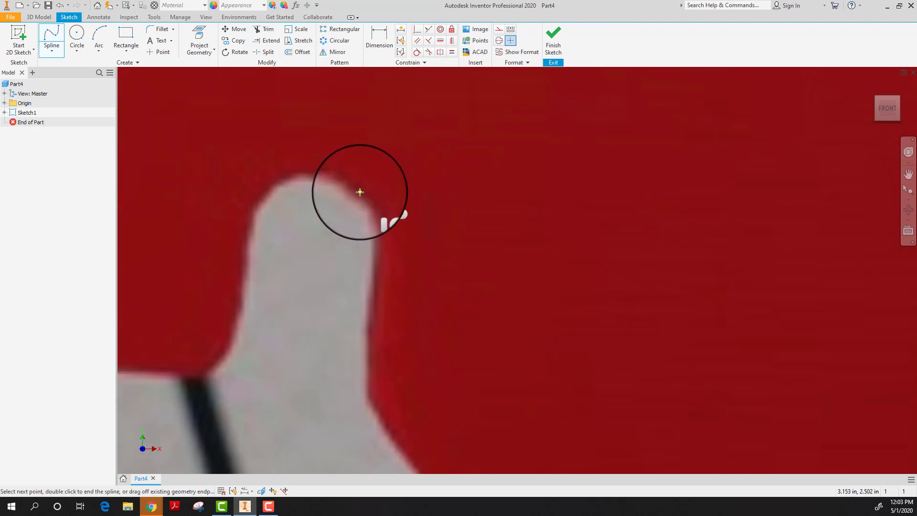
- Continue the spline around the rounded top of the notch between the neck and the chin
left_click(359, 191)
left_click(340, 183)
left_click(322, 177)
left_click(298, 178)
left_click(280, 184)
left_click(263, 201)
left_click(256, 218)
left_click(252, 239)
- Continue the spline along the underside of the muzzle and up the front of the nose
middle_click_drag(198, 369, 497, 323)
scroll(497, 324, "down", 3)
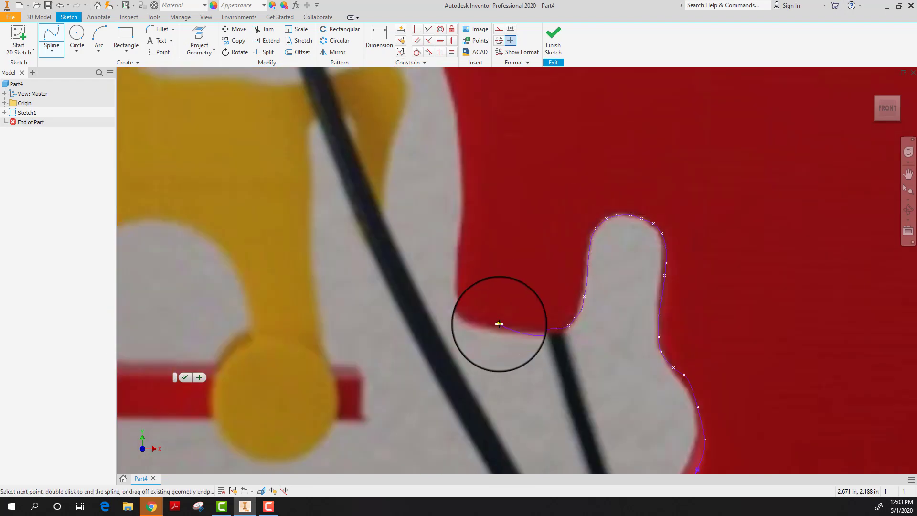
left_click(480, 324)
left_click(467, 313)
left_click(460, 300)
left_click(460, 280)
left_click(462, 250)
left_click(466, 197)
- Continue the spline up the forehead past the eye hole to the upper front edge of the head
middle_click_drag(457, 106, 463, 352)
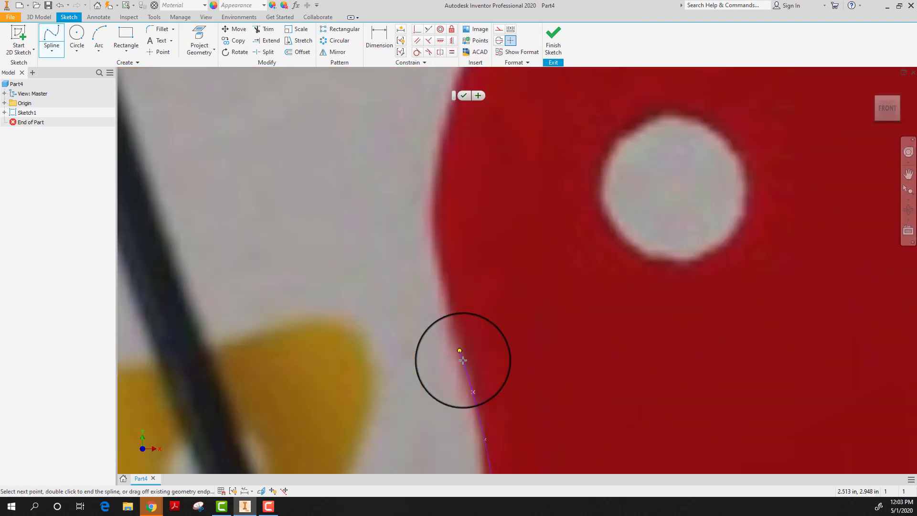
left_click(413, 256)
left_click(417, 237)
left_click(425, 215)
scroll(491, 92, "down", 2)
left_click(464, 258)
left_click(470, 191)
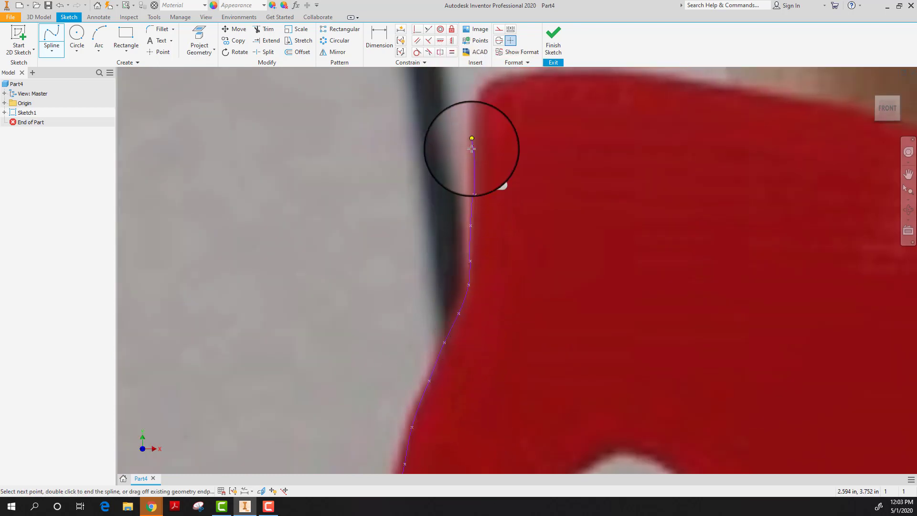
- Continue the spline around the top corner of the head and along the curved crest
left_click(506, 81)
scroll(563, 170, "down", 3)
left_click(514, 298)
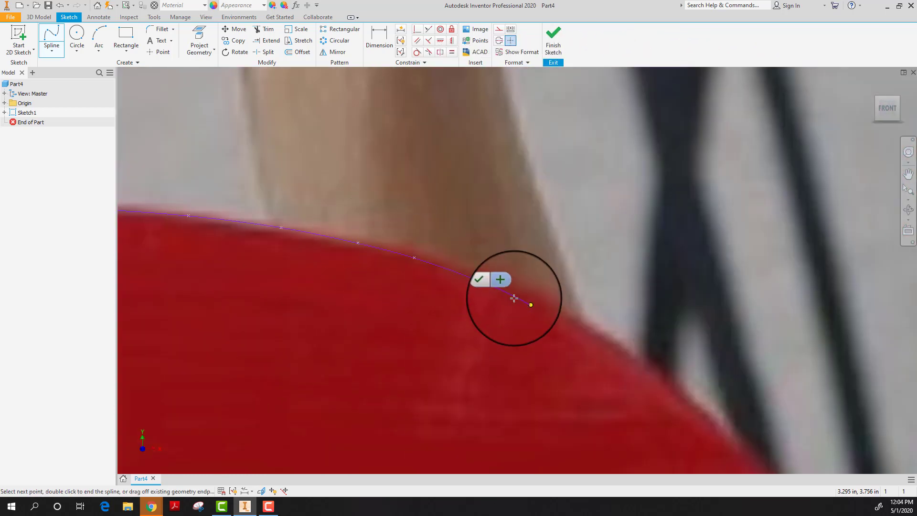
left_click(720, 411)
- Trace the spline down the back of the neck and finish it where the red hanging tab begins
scroll(720, 411, "up", 3)
left_click(528, 239)
left_click(561, 288)
left_click(583, 324)
mouse_move(622, 377)
middle_mouse_down()
mouse_move(420, 232)
mouse_move(344, 164)
middle_mouse_up()
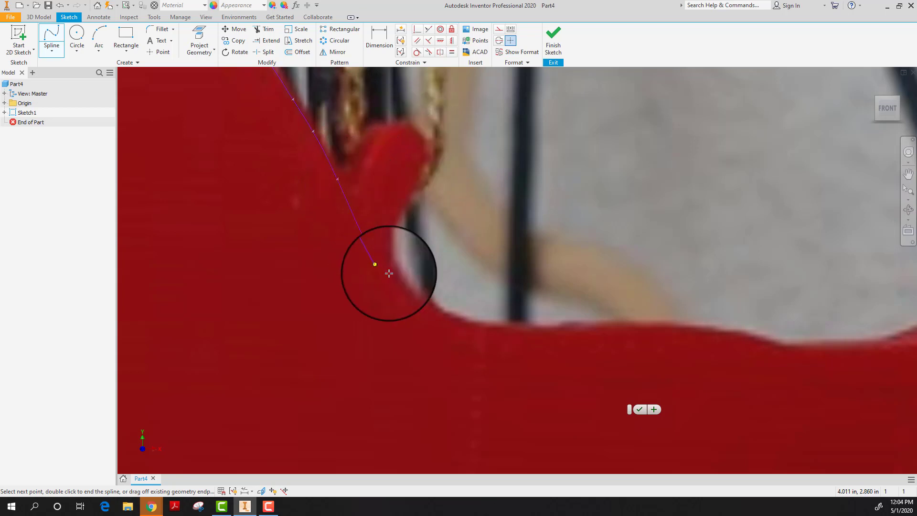
left_click(640, 409)
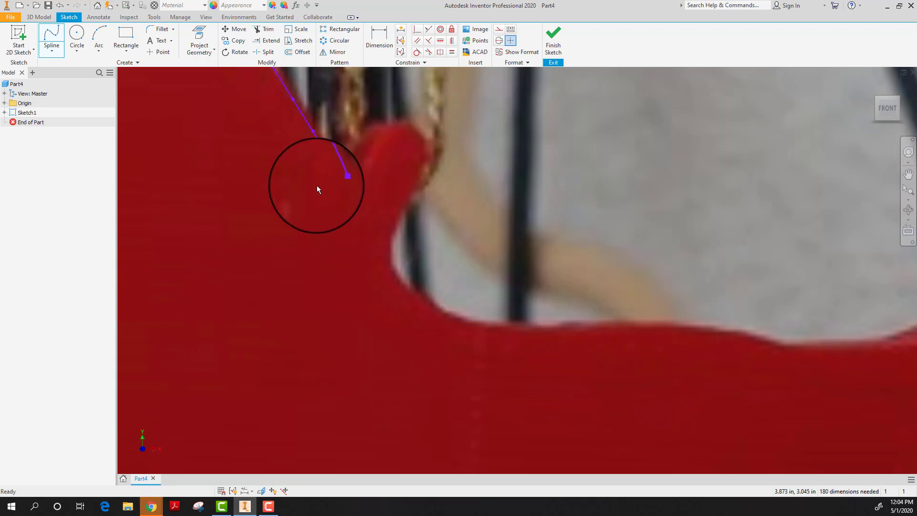
key("Escape")
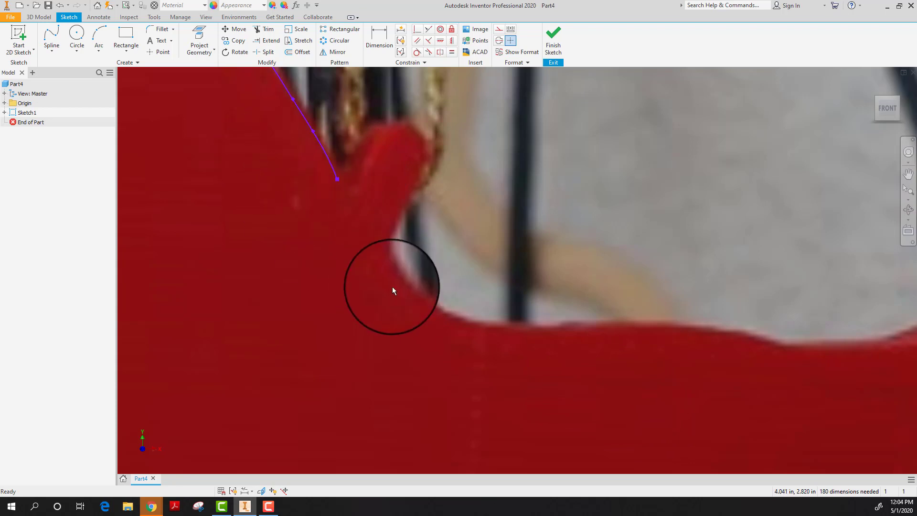
- Draw a straight line about 0.219 in long from the spline's end across the base of the hanging tab
left_click(51, 48)
left_click(56, 63)
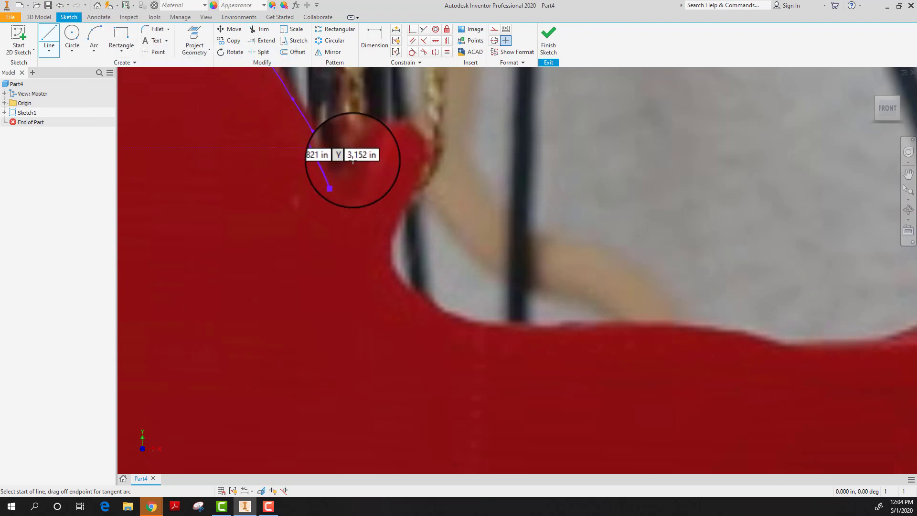
left_click(337, 179)
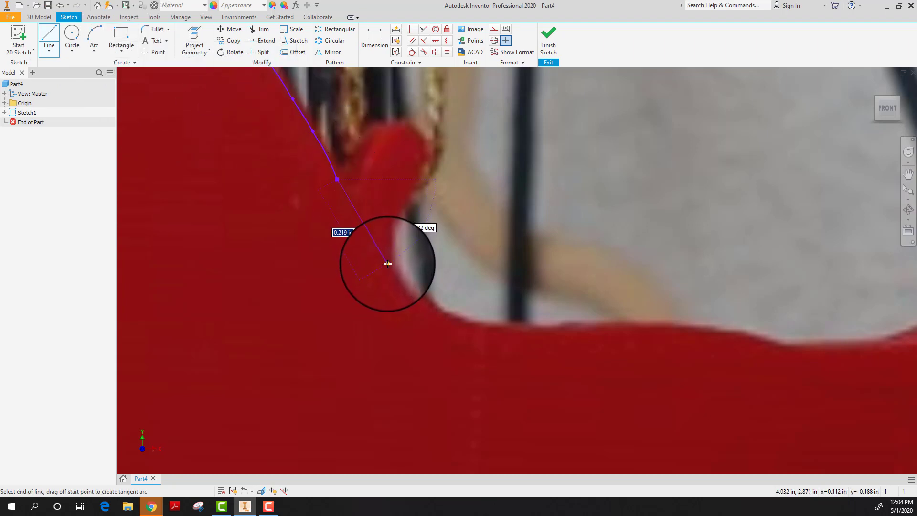
left_click(387, 264)
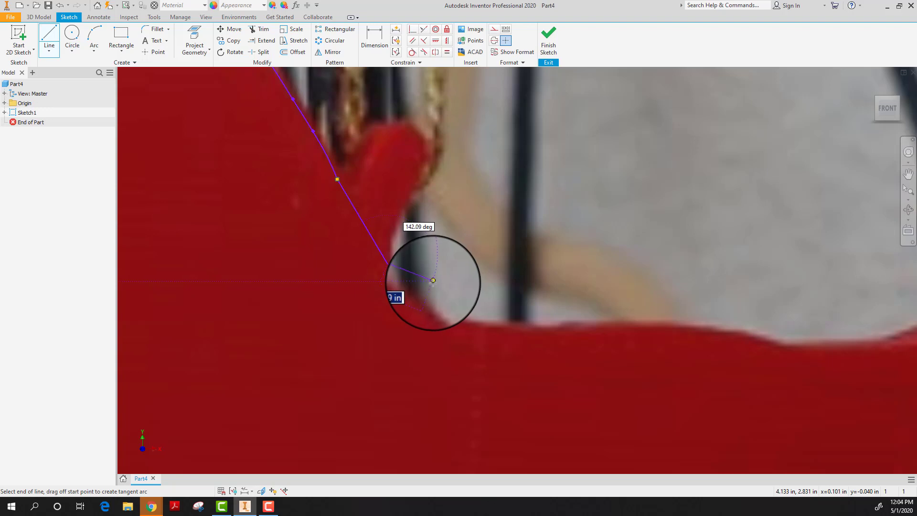
- Start an interpolation spline at the line's lower end and trace the base of the neck and the horse's back
left_click(49, 51)
left_click(62, 103)
left_click(388, 263)
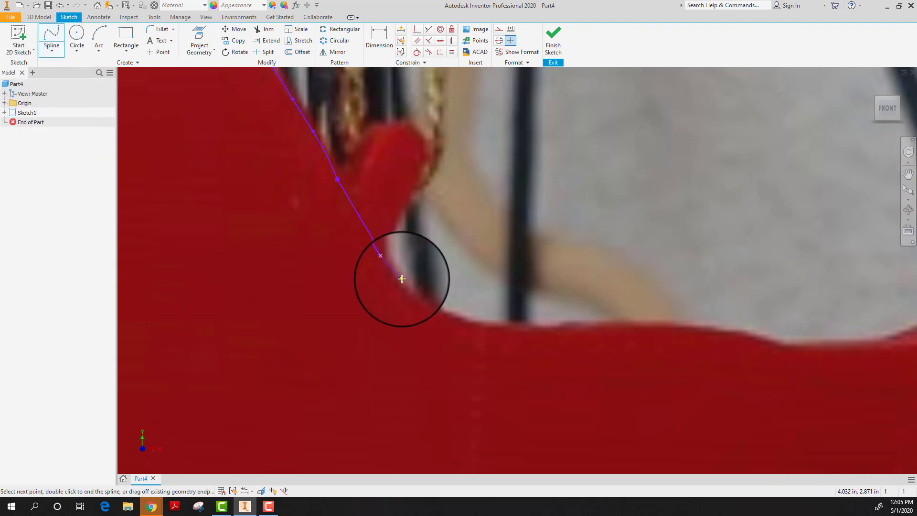
left_click(438, 305)
left_click(470, 319)
left_click(537, 323)
left_click(612, 326)
left_click(681, 325)
left_click(780, 345)
- Continue the spline over the rump, around the top of the tail and down the upper part of its outer edge
middle_click_drag(842, 344, 287, 276)
left_click(397, 263)
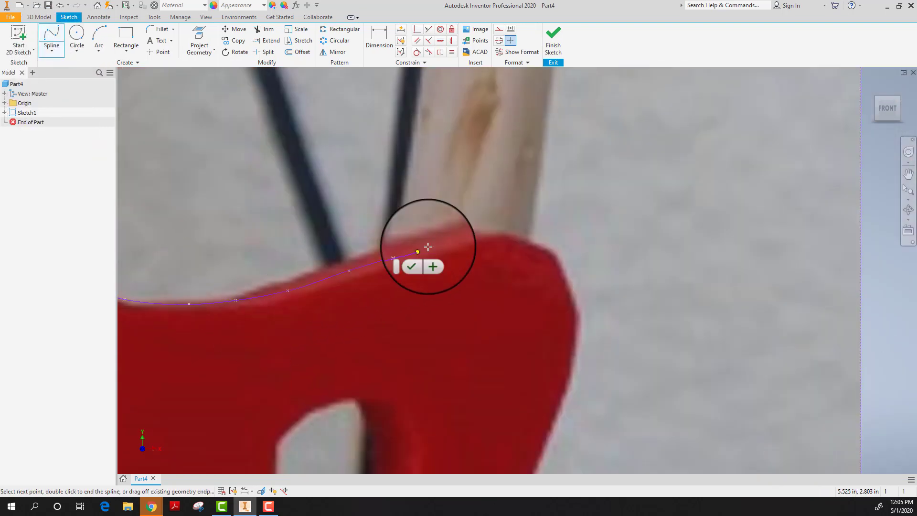
left_click(566, 264)
middle_click_drag(577, 318, 593, 136)
left_click(555, 246)
left_click(549, 276)
left_click(541, 305)
left_click(535, 332)
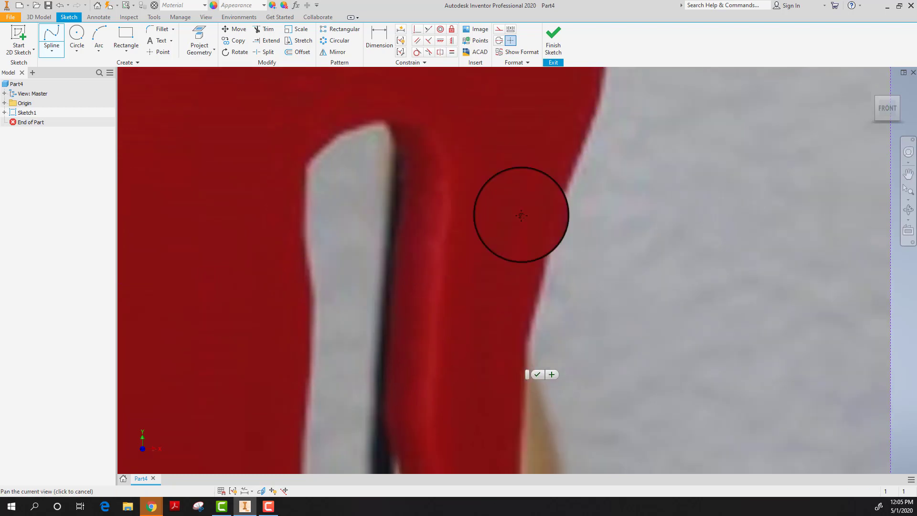
- Continue the spline down the lower part of the tail's outer edge toward the tip
middle_click_drag(526, 449, 526, 293)
left_click(525, 303)
left_click(529, 331)
scroll(539, 375, "down", 4)
left_click(524, 333)
left_click(538, 363)
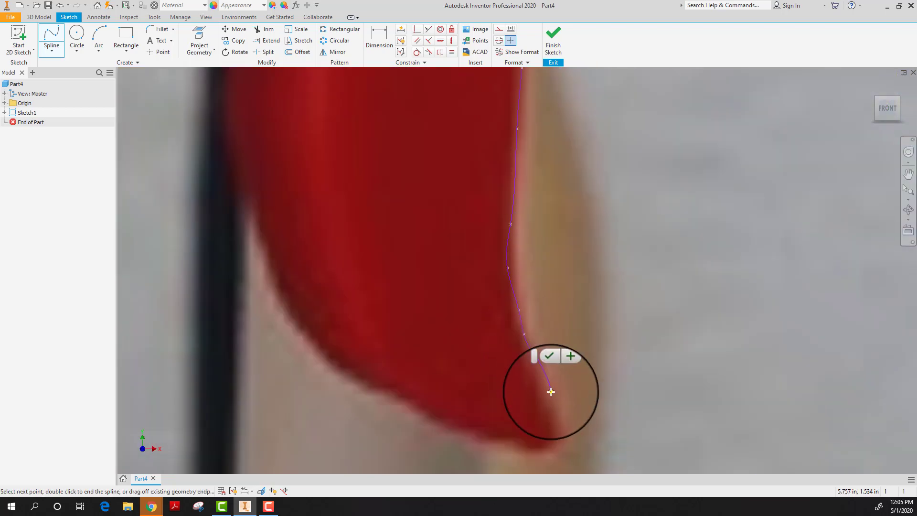
- Continue the spline around the pointed tip of the tail onto its underside
left_click(551, 391)
left_click(555, 414)
left_click(552, 435)
left_click(540, 444)
left_click(528, 444)
left_click(509, 442)
left_click(486, 439)
- Continue the spline along the tail's curved underside and up its inner edge
left_click(433, 419)
left_click(372, 390)
left_click(324, 347)
left_click(300, 283)
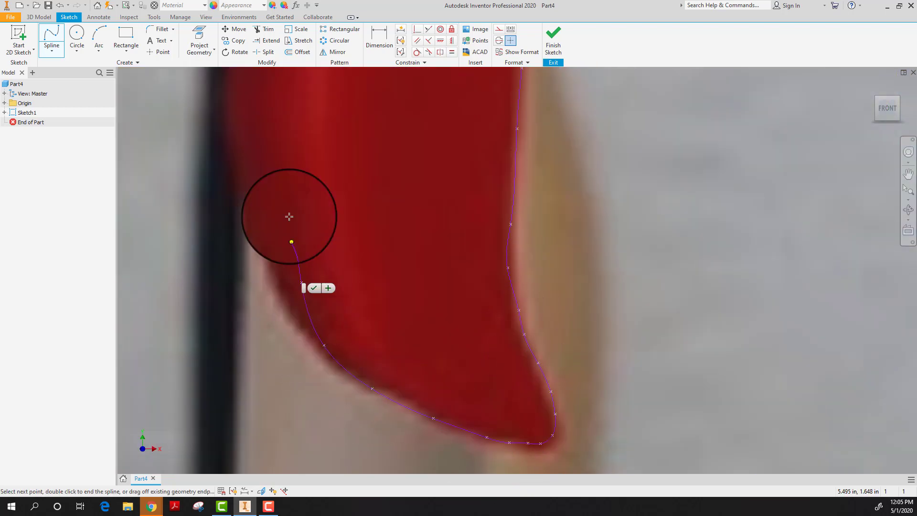
left_click(288, 201)
scroll(326, 262, "down", 3)
- Continue the spline around the top of the gap between the tail and the rear leg
left_click(306, 252)
left_click(287, 260)
left_click(266, 270)
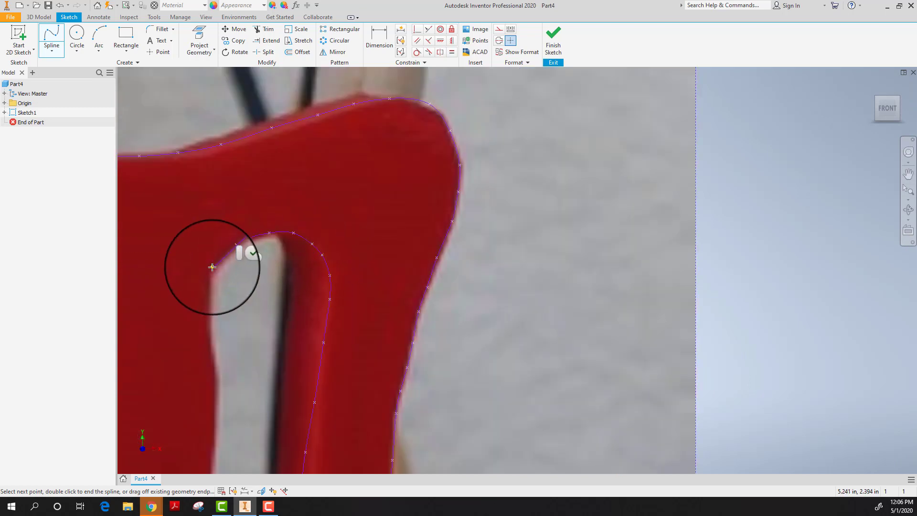
left_click(264, 287)
left_click(263, 304)
- Trace the spline down the rear leg's back edge and finish it at the outer end of that leg's base line
middle_click_drag(189, 338, 247, 124)
left_click(267, 345)
middle_click_drag(264, 286, 287, 178)
left_click(279, 254)
left_click(283, 295)
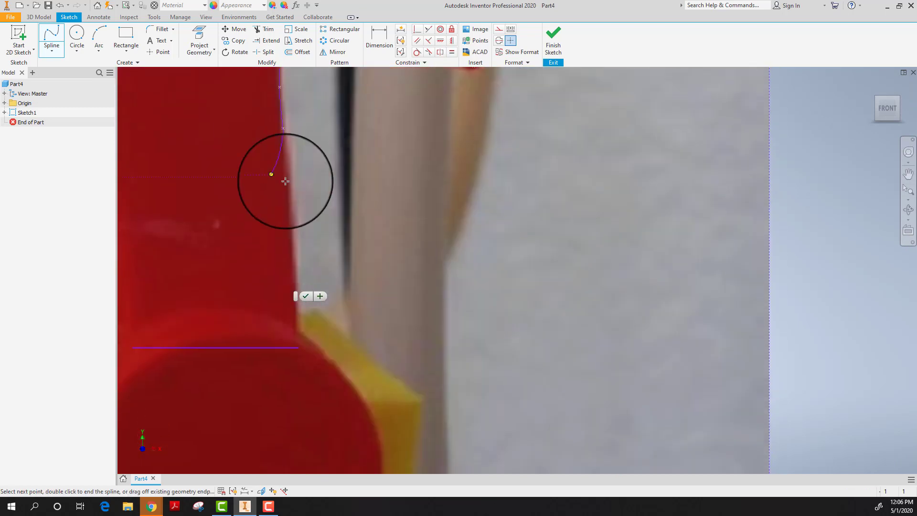
left_click(287, 186)
left_click(289, 220)
left_click(291, 253)
left_click(299, 299)
double_click(299, 348)
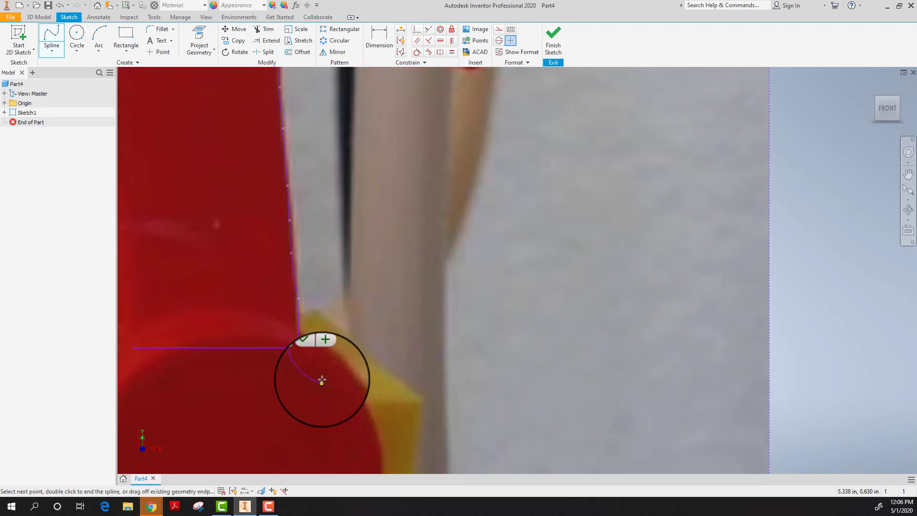
key("Escape")
- Start a spline at the inner end of the front leg's base line and trace up to the top of the belly arch
scroll(354, 287, "up", 3)
scroll(233, 218, "down", 1)
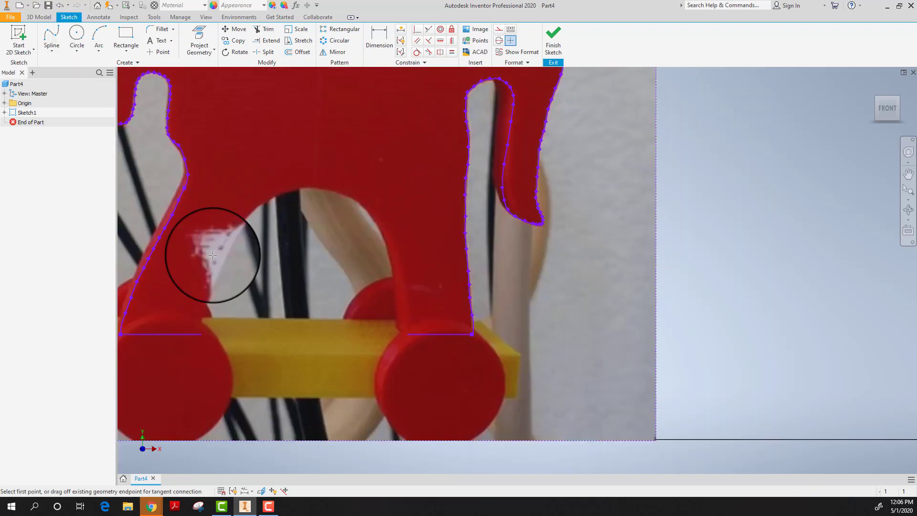
key("Return")
left_click(201, 334)
left_click(202, 319)
left_click(208, 297)
left_click(262, 205)
left_click(281, 194)
left_click(302, 188)
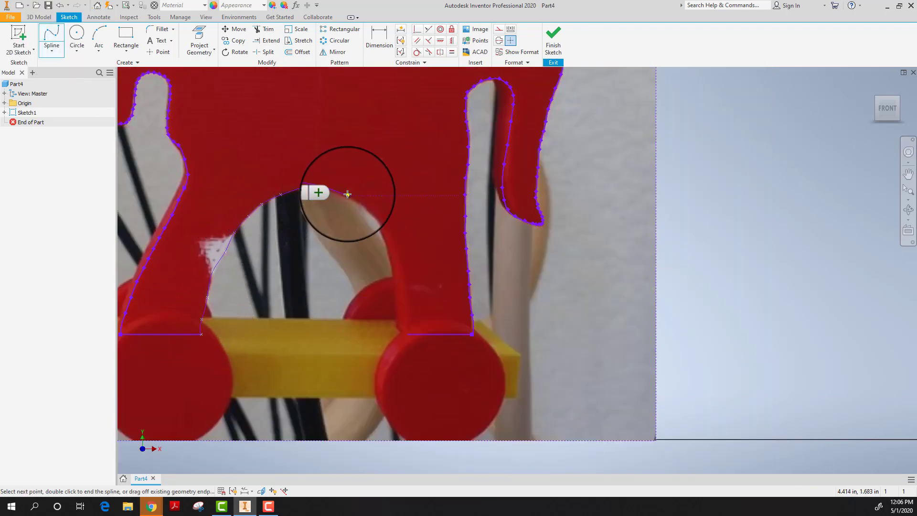
- Continue the spline down the rear side of the belly arch and finish it at the inner end of the rear leg's base line
left_click(347, 195)
left_click(370, 212)
left_click(386, 237)
left_click(397, 271)
double_click(403, 331)
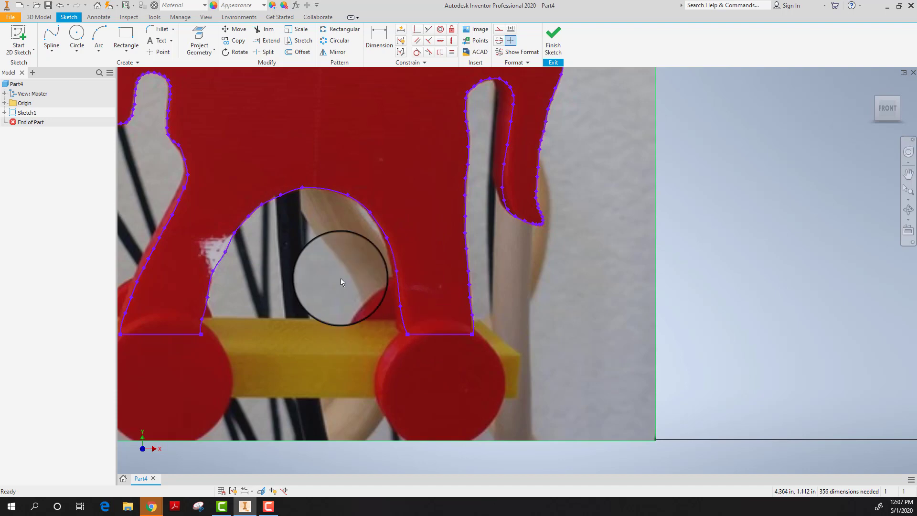
- Draw a center-point circle over the horse's eye hole
scroll(342, 278, "up", 2)
left_click(75, 36)
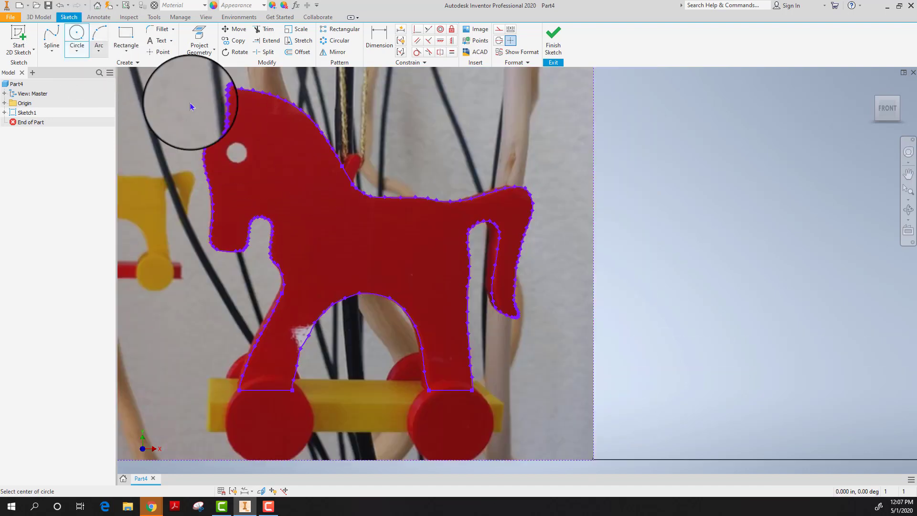
scroll(230, 146, "down", 5)
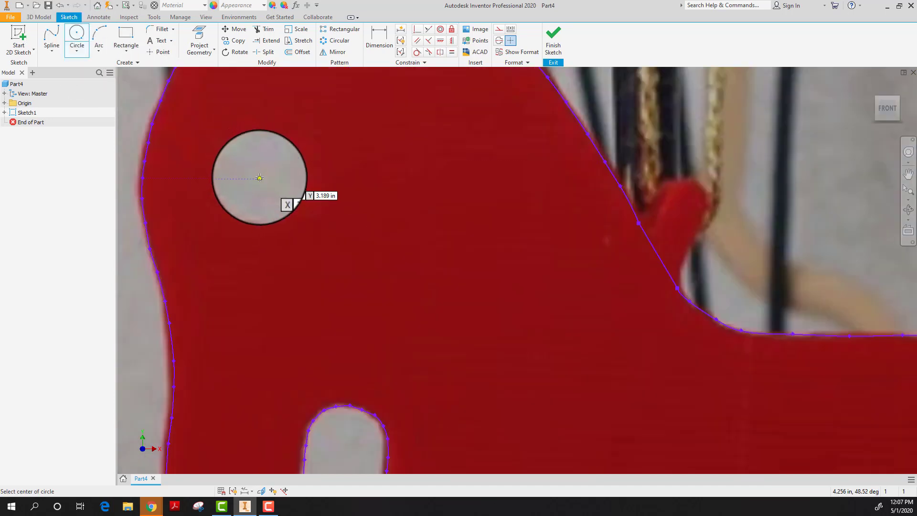
left_click(260, 173)
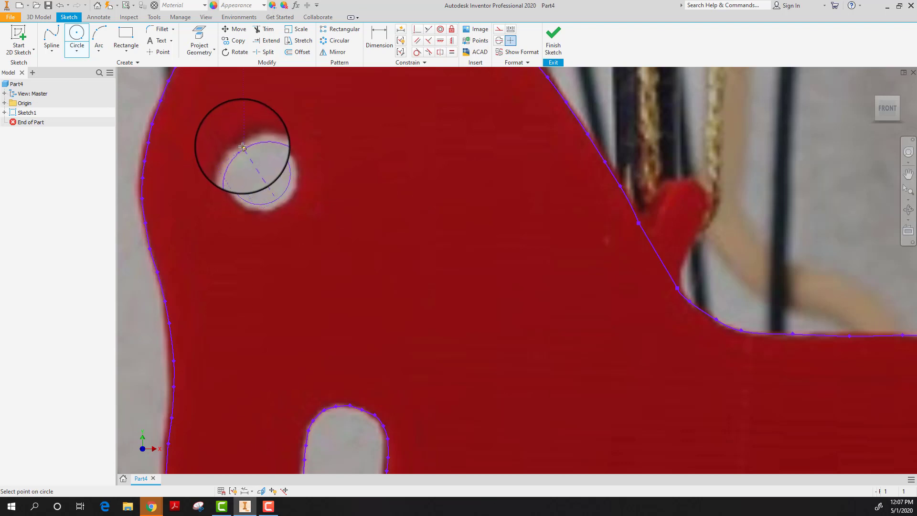
left_click(242, 143)
key("Escape")
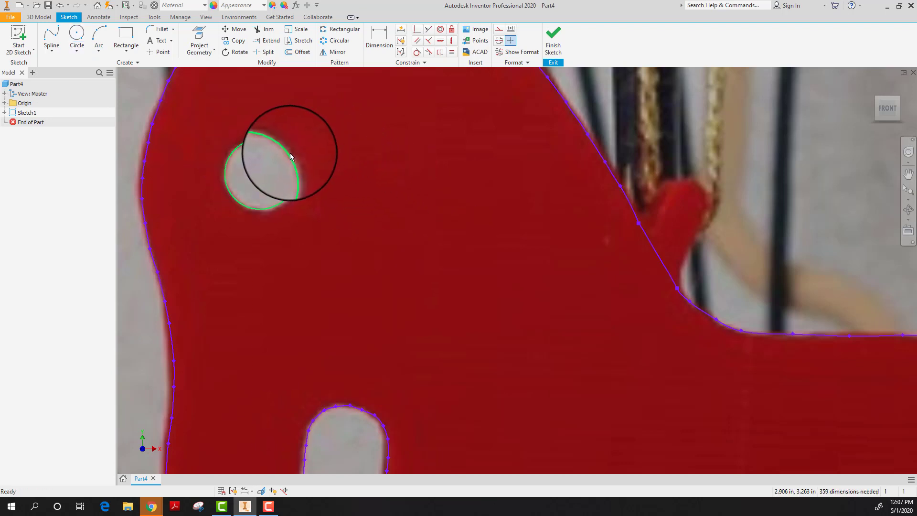
- Adjust the circle's size and center so it matches the outline of the eye hole
left_click_drag(291, 158, 277, 173)
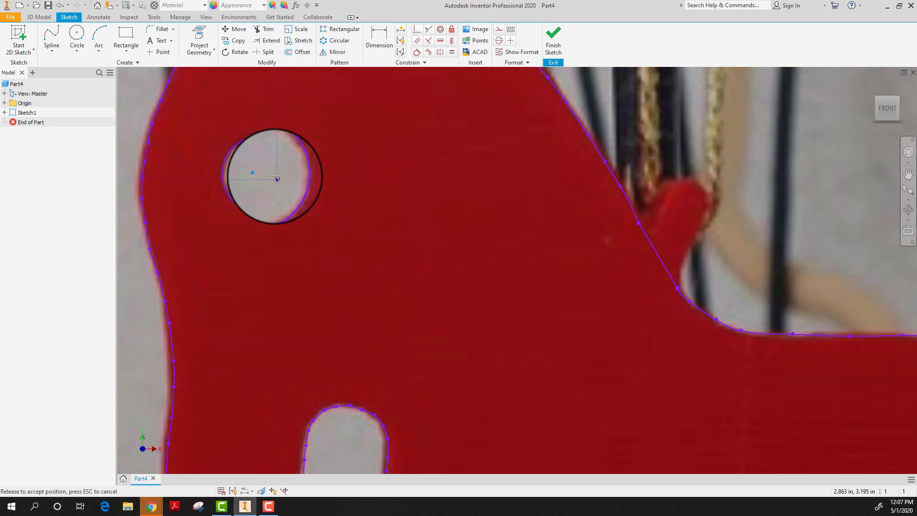
left_click(275, 178)
left_click_drag(265, 178, 259, 174)
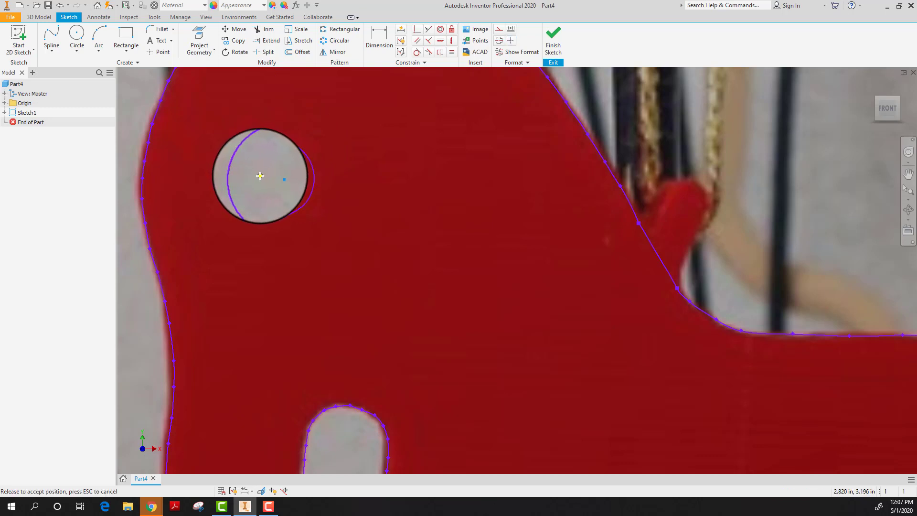
left_click_drag(261, 175, 261, 175)
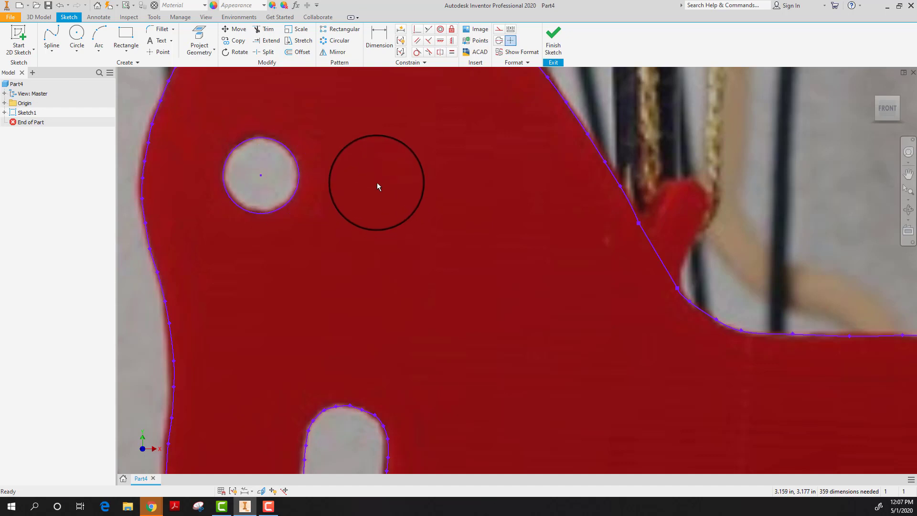
mouse_move(399, 190)
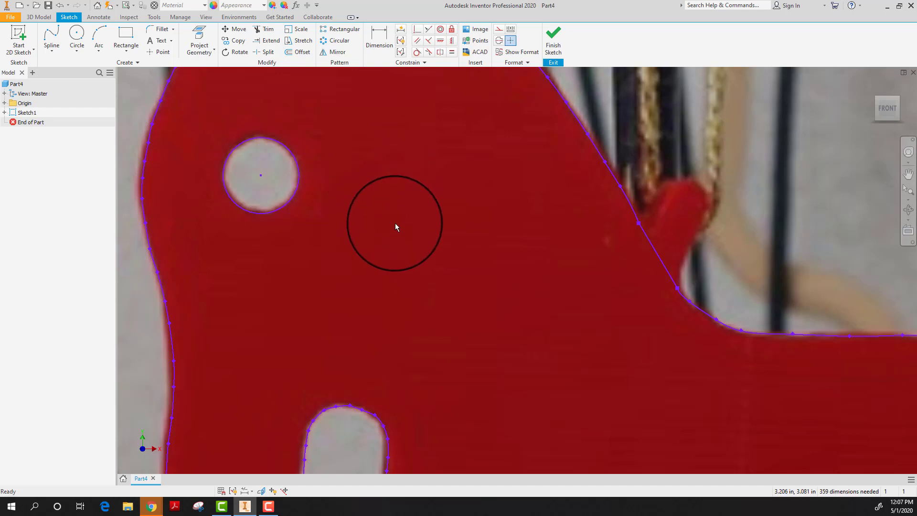
scroll(394, 223, "up", 5)
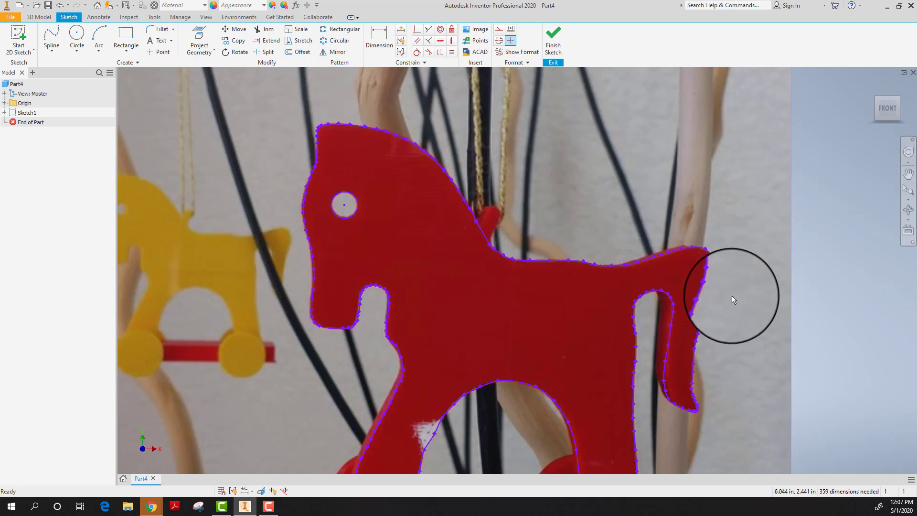
scroll(362, 291, "down", 3)
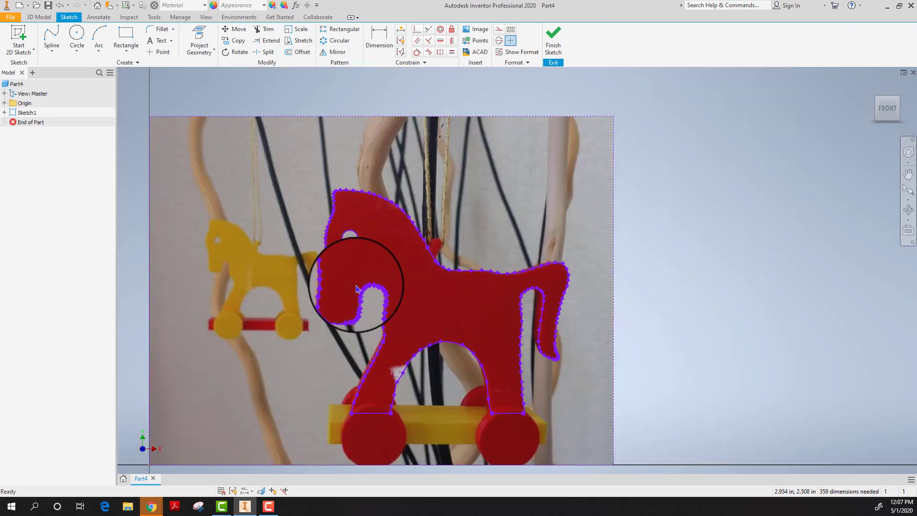
- Move the spline point beside the white chipped spot on the front leg's inner edge to smooth the curve there
scroll(448, 374, "up", 3)
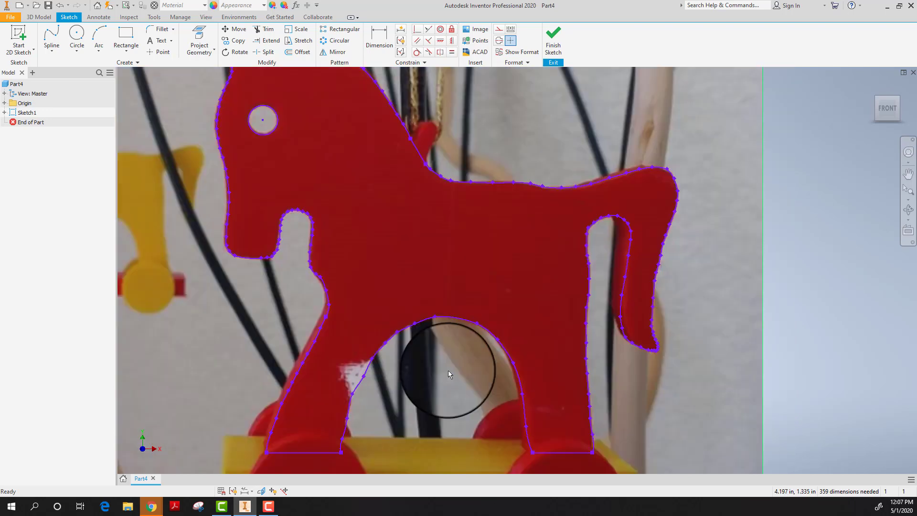
scroll(401, 389, "up", 3)
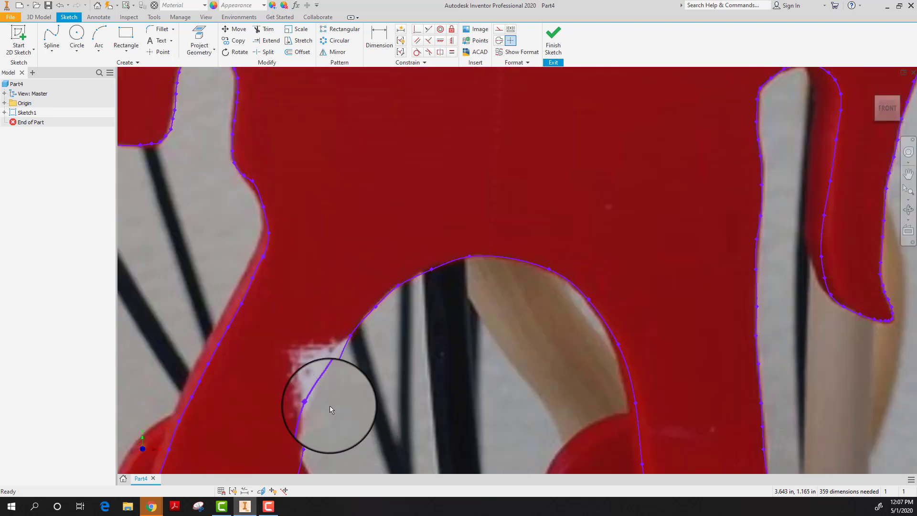
scroll(361, 392, "down", 3)
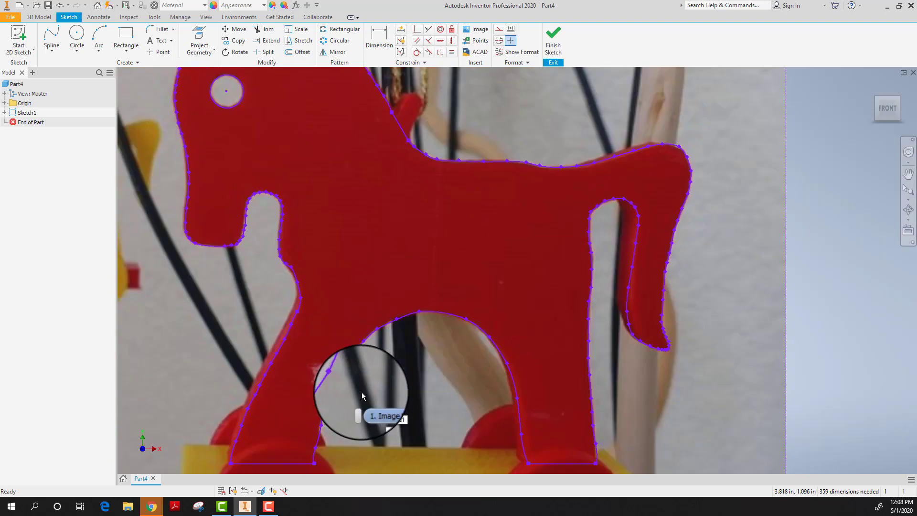
scroll(348, 385, "down", 2)
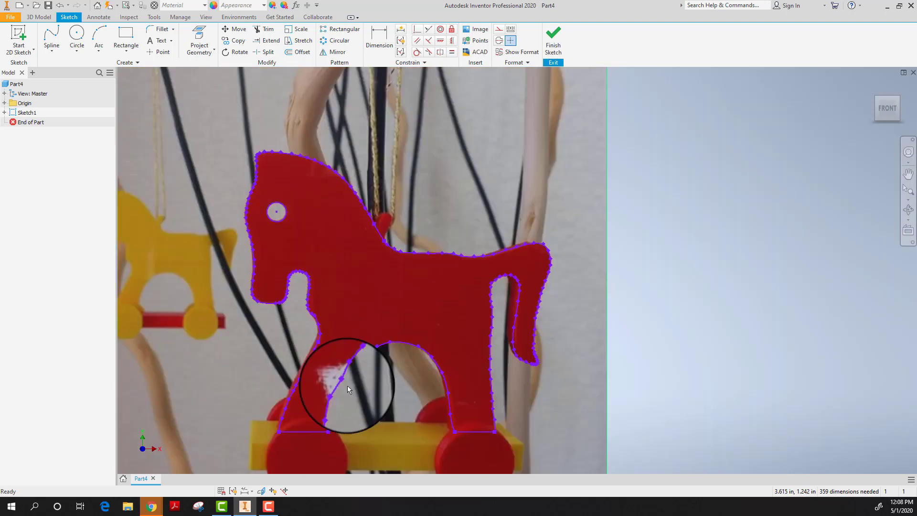
scroll(347, 386, "up", 3)
scroll(337, 387, "up", 2)
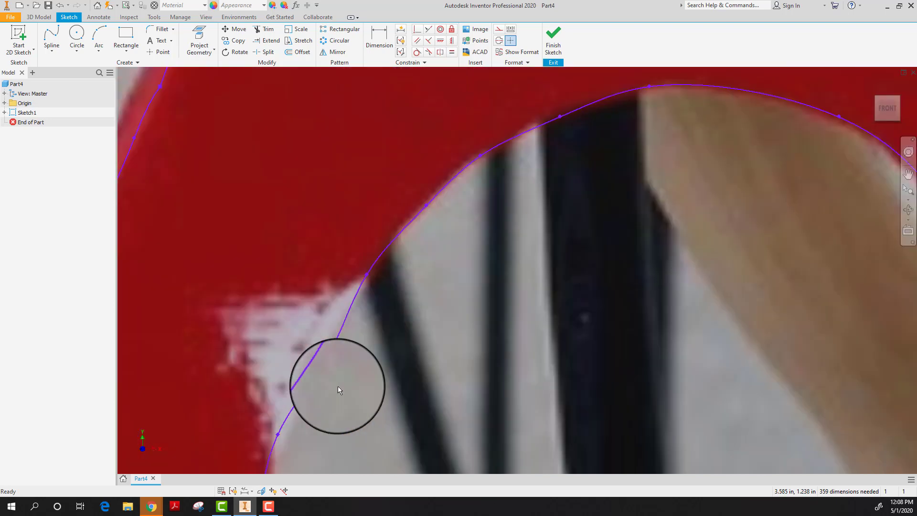
left_click_drag(337, 386, 328, 354)
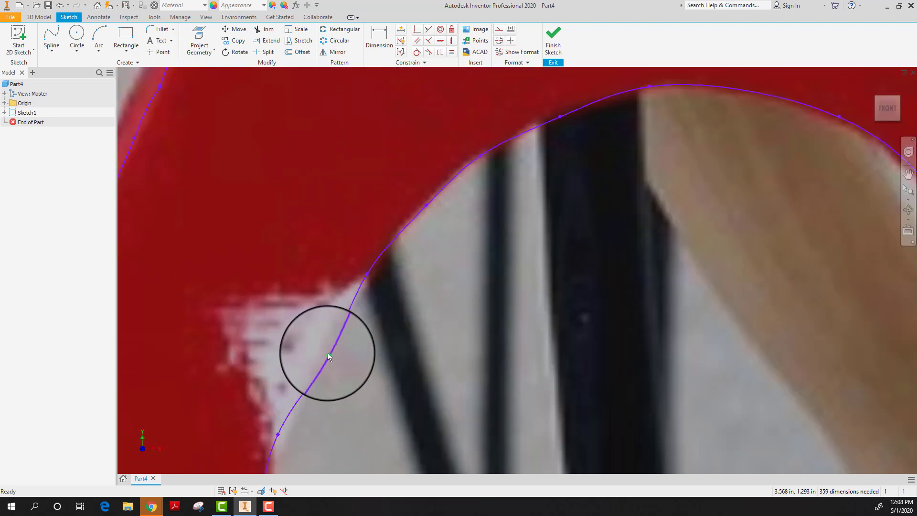
scroll(654, 152, "down", 3)
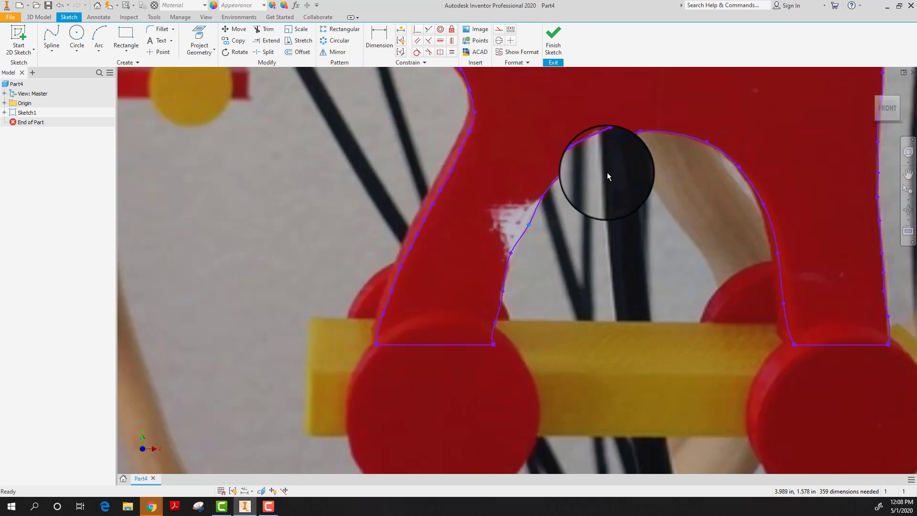
- Nudge the spline point beside the chipped spot slightly inward to refine the transition into the front leg's inner edge
scroll(512, 286, "up", 3)
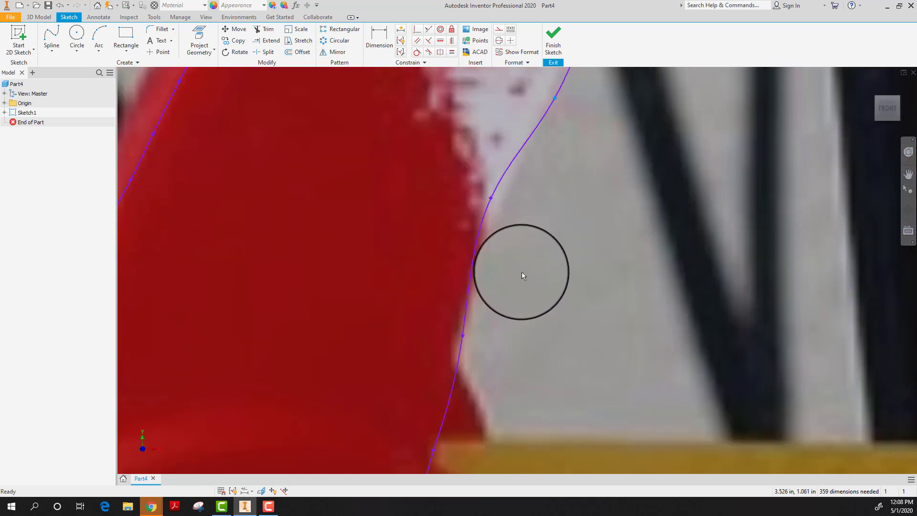
scroll(522, 272, "down", 3)
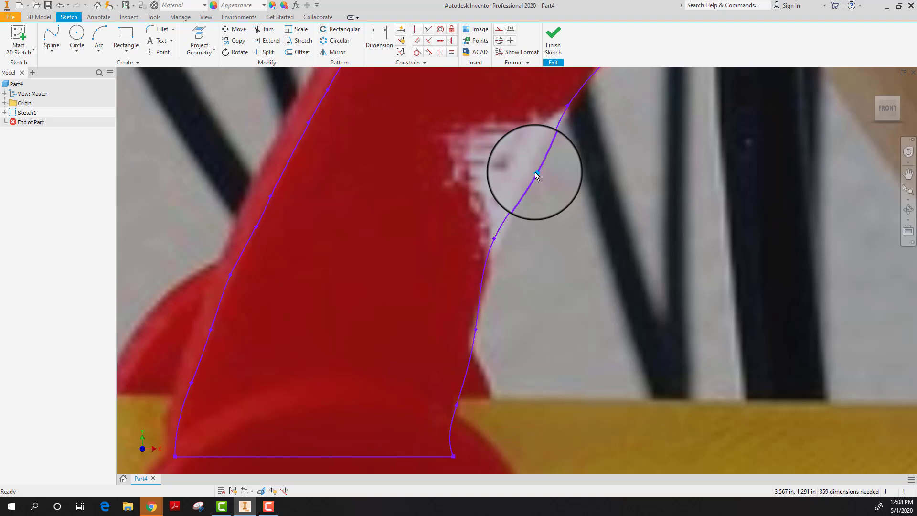
left_click(536, 173)
left_click_drag(536, 173, 532, 172)
- Shift the lowest spline point on the front leg's inner edge slightly outward, just above the base line's inner end
scroll(529, 256, "down", 3)
scroll(518, 259, "up", 4)
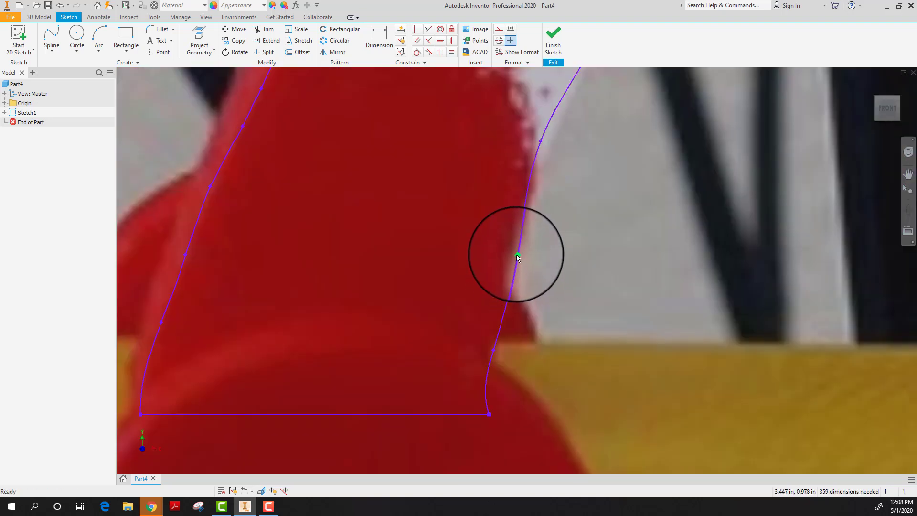
scroll(553, 322, "down", 2)
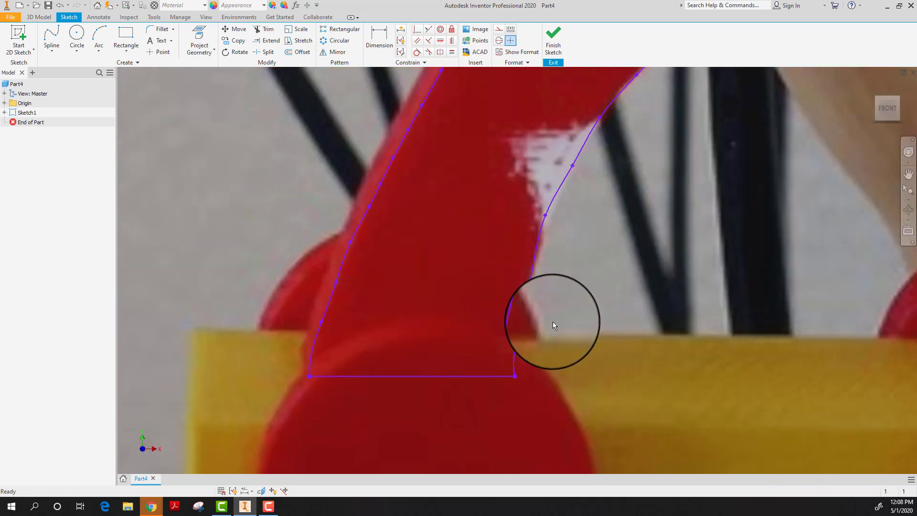
scroll(553, 321, "down", 5)
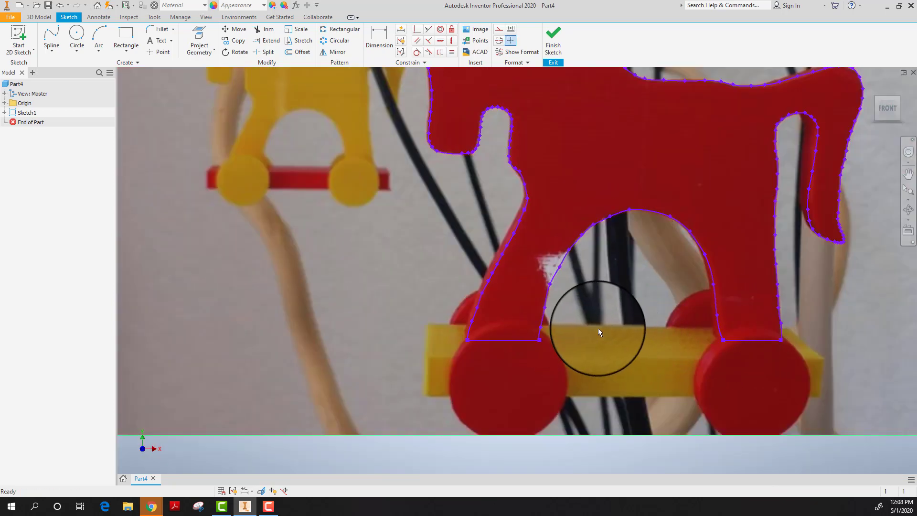
scroll(525, 327, "up", 5)
scroll(485, 301, "down", 2)
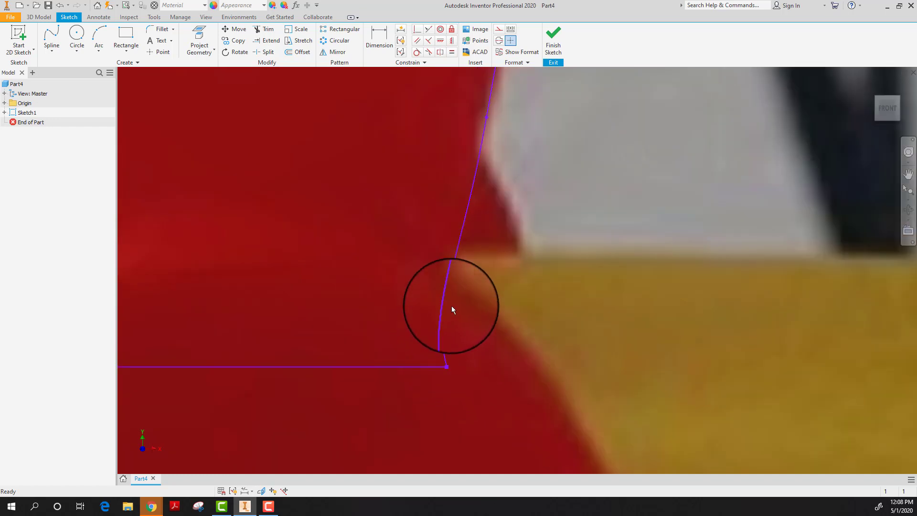
scroll(452, 308, "up", 2)
scroll(454, 291, "down", 2)
left_click(452, 276)
left_click_drag(450, 272, 455, 272)
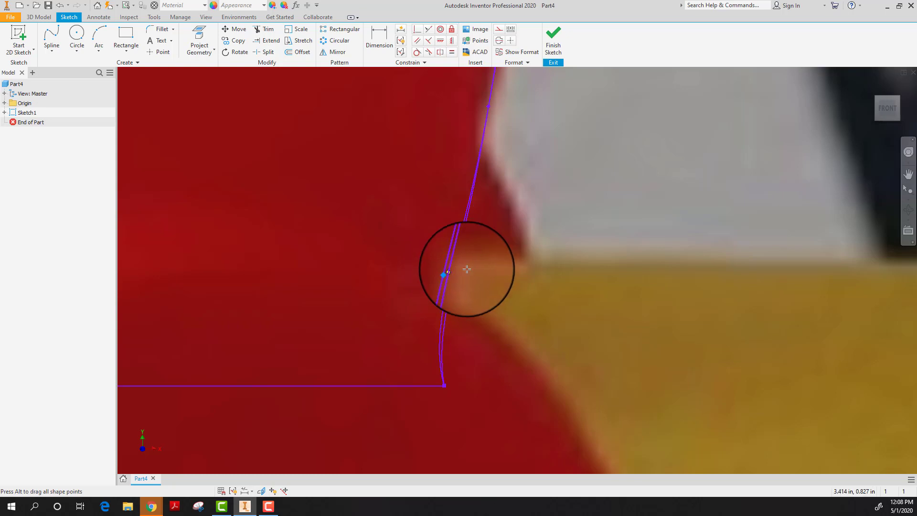
- Activate the handle of the front leg's lowest inner spline point and rotate it to straighten the curve down to the base line
scroll(455, 272, "down", 2)
right_click(471, 272)
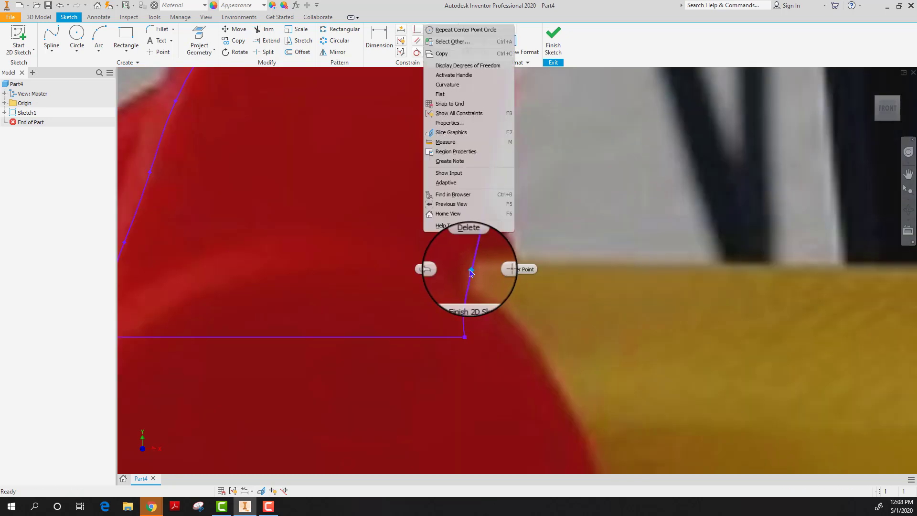
left_click(460, 74)
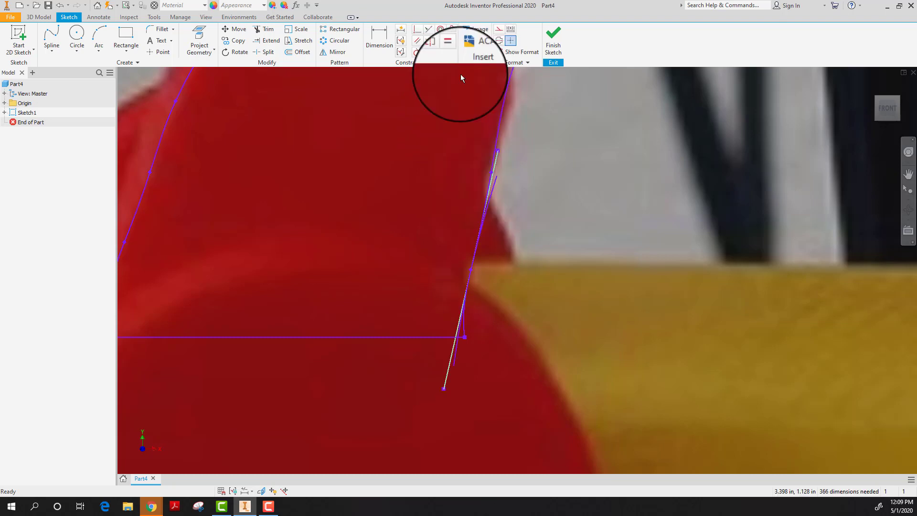
left_click_drag(444, 390, 481, 380)
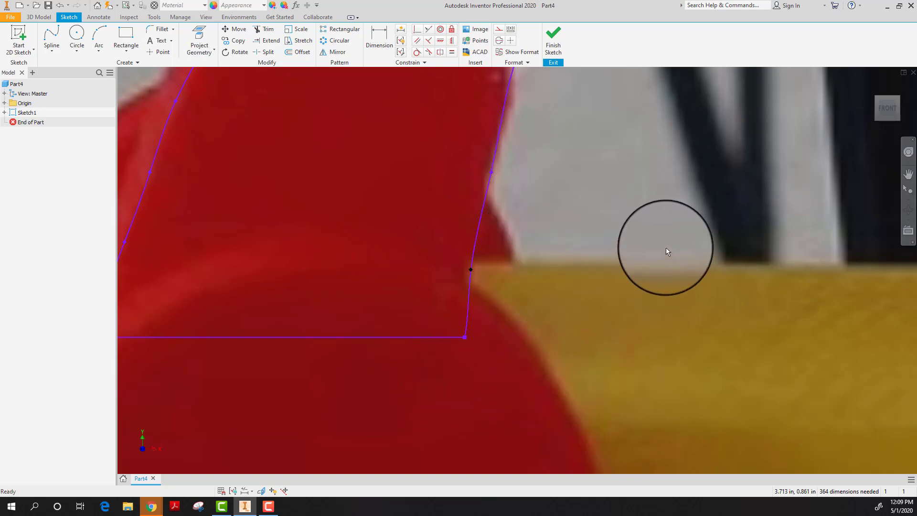
- Activate the handle of the lowest spline point on the rear leg's outer edge
scroll(656, 241, "up", 3)
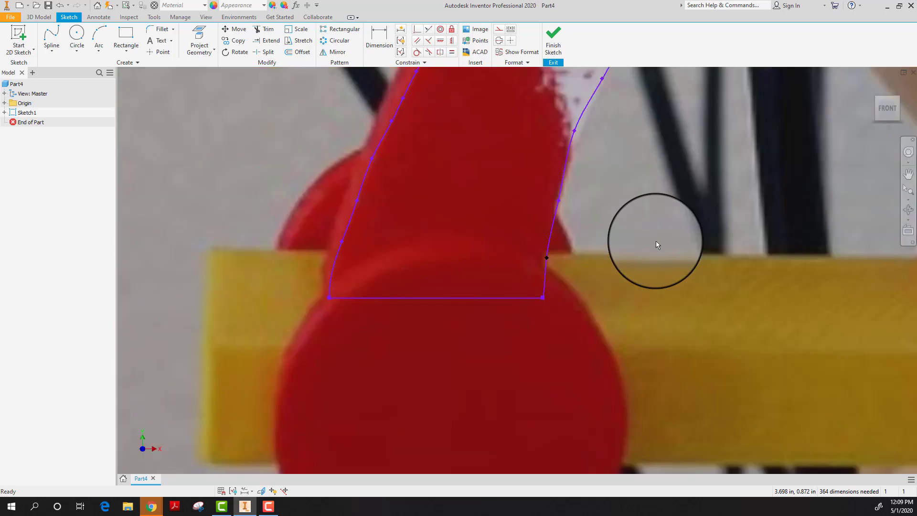
scroll(643, 191, "up", 1)
scroll(643, 192, "up", 1)
scroll(633, 207, "down", 6)
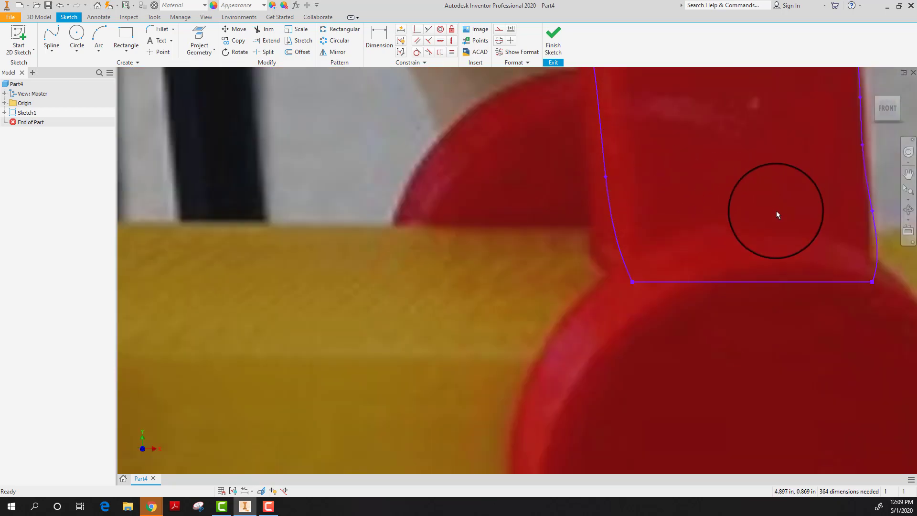
scroll(776, 211, "up", 2)
scroll(772, 210, "down", 4)
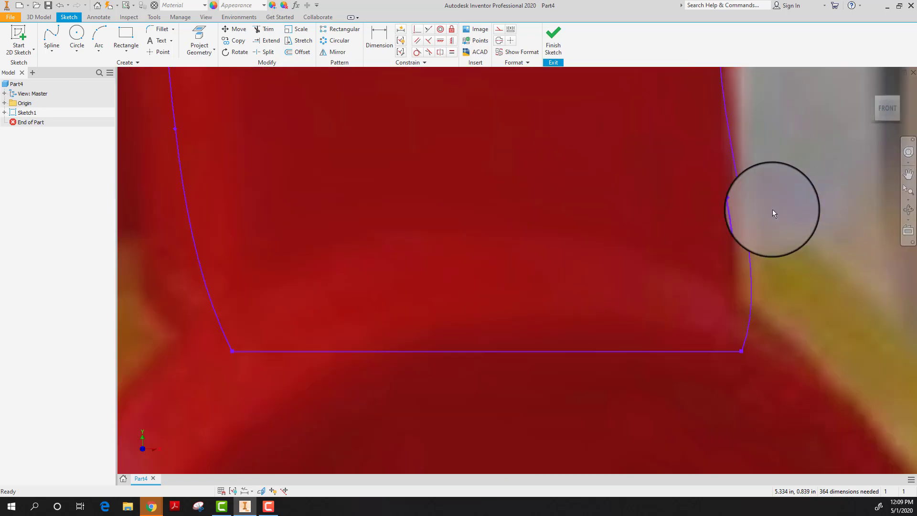
right_click(740, 201)
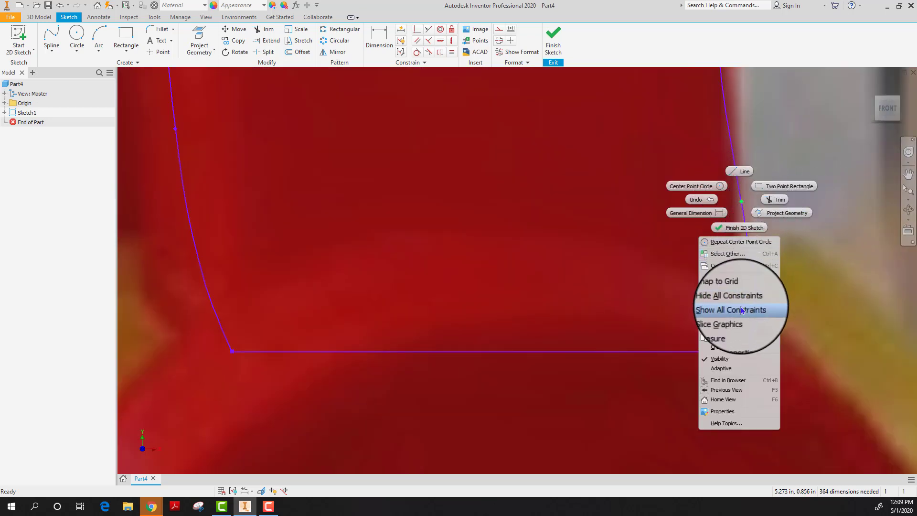
right_click(742, 201)
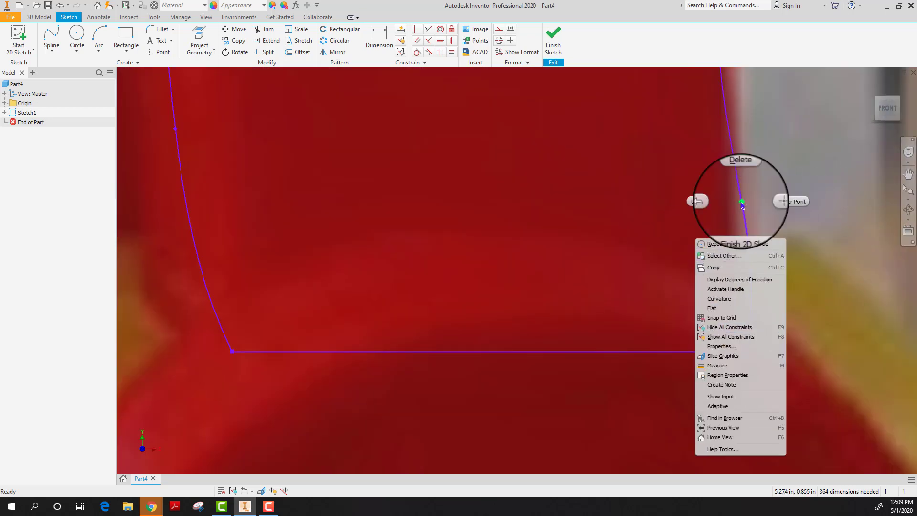
left_click(742, 293)
scroll(749, 296, "up", 3)
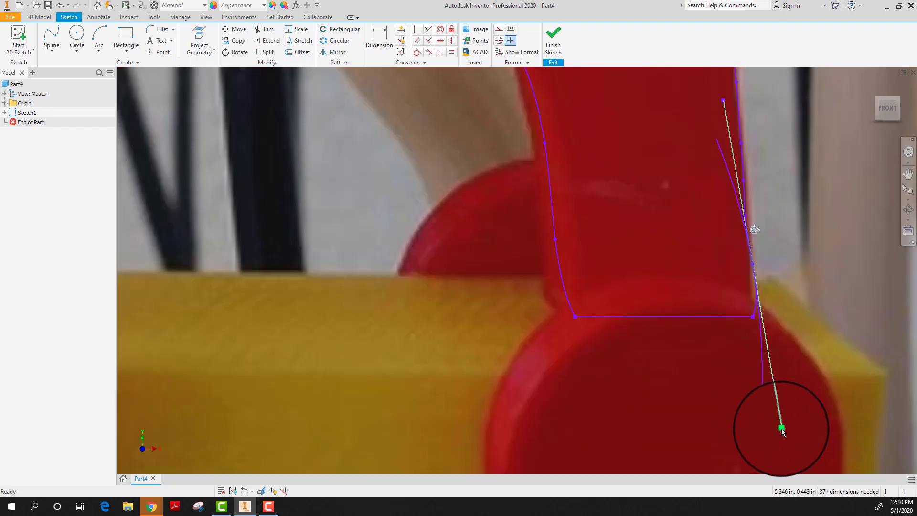